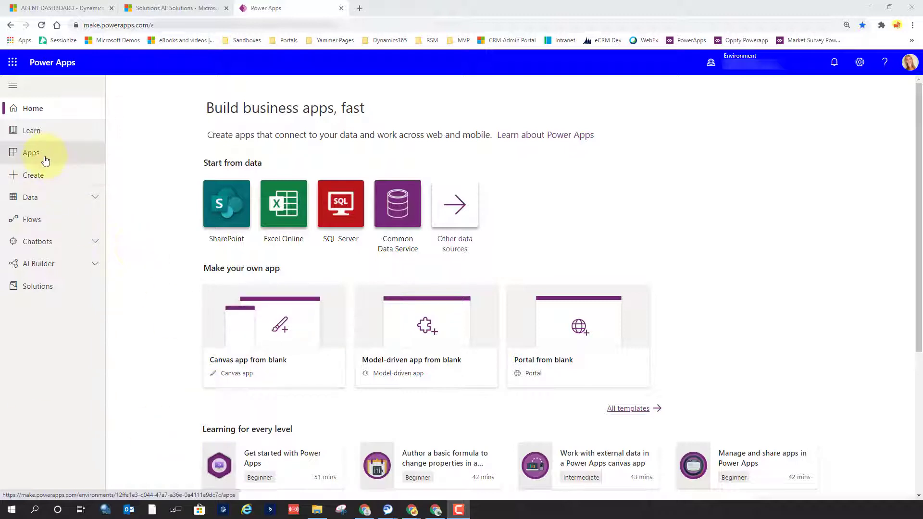
# Step: Search the apps for "customer service wor" and open the app profile manager for the Customer Service workspace app
pyautogui.click(41, 153)
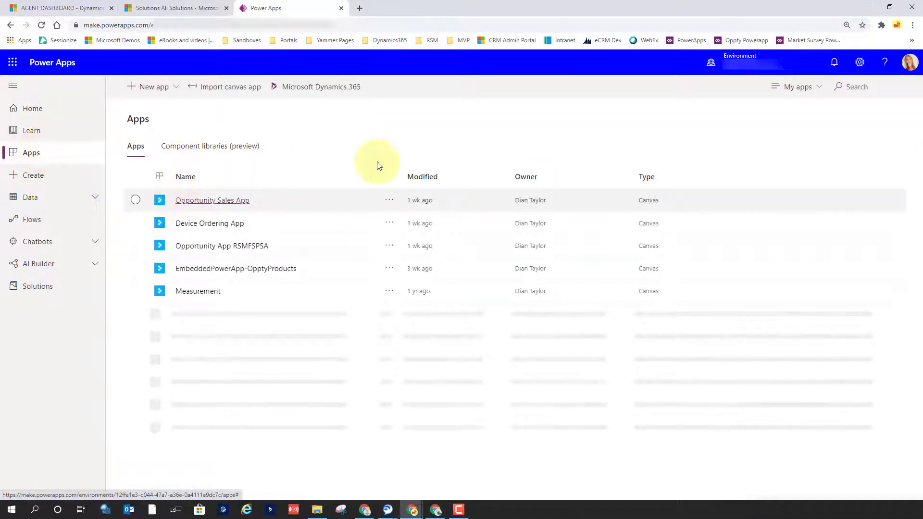
pyautogui.click(842, 87)
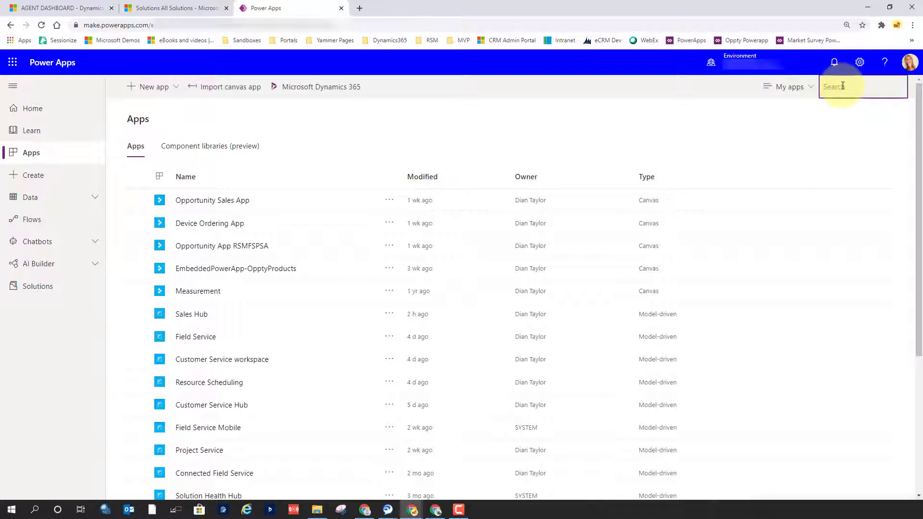
pyautogui.write('customer ')
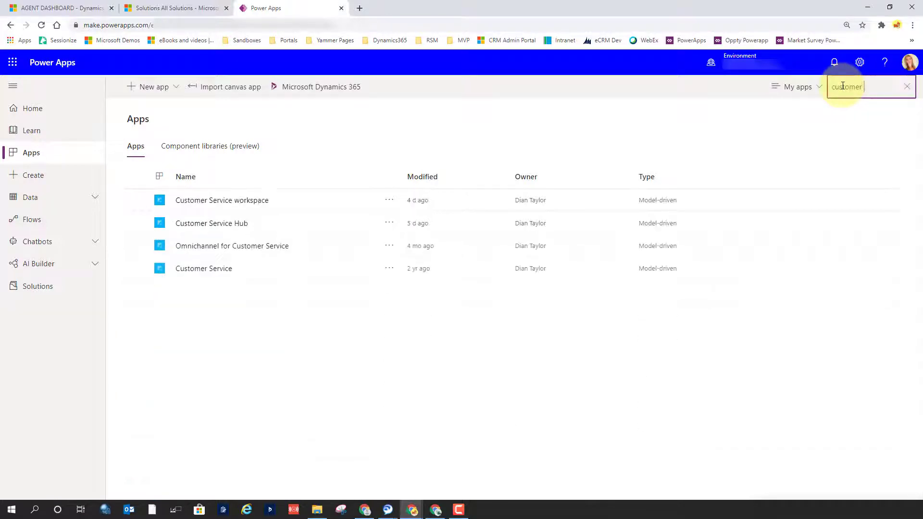
pyautogui.write('service wor')
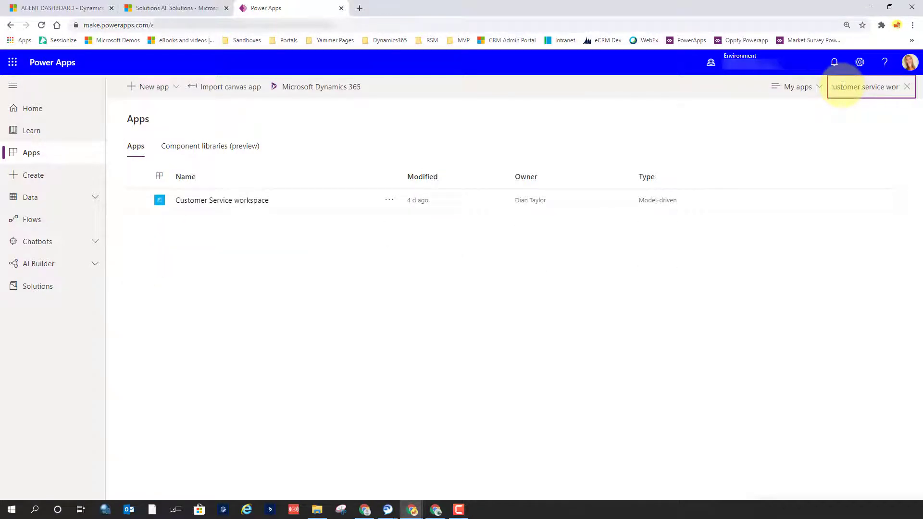
pyautogui.click(387, 200)
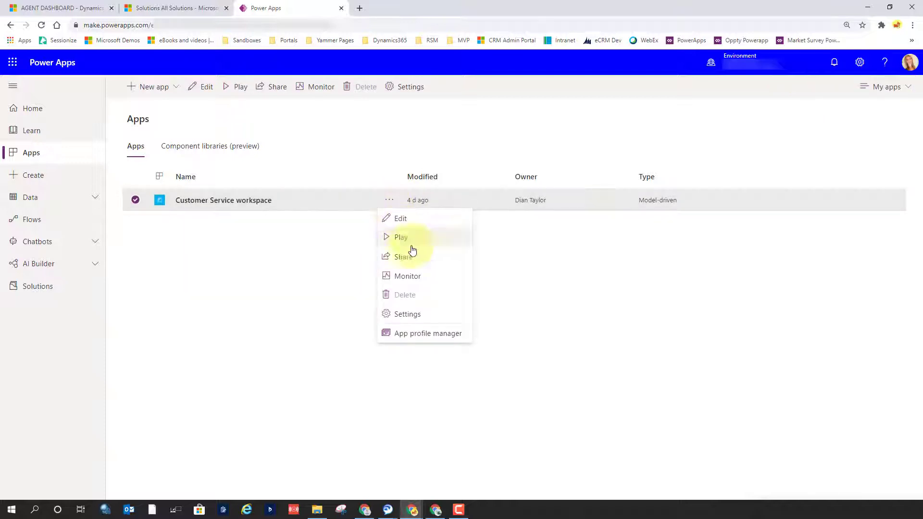
pyautogui.click(440, 339)
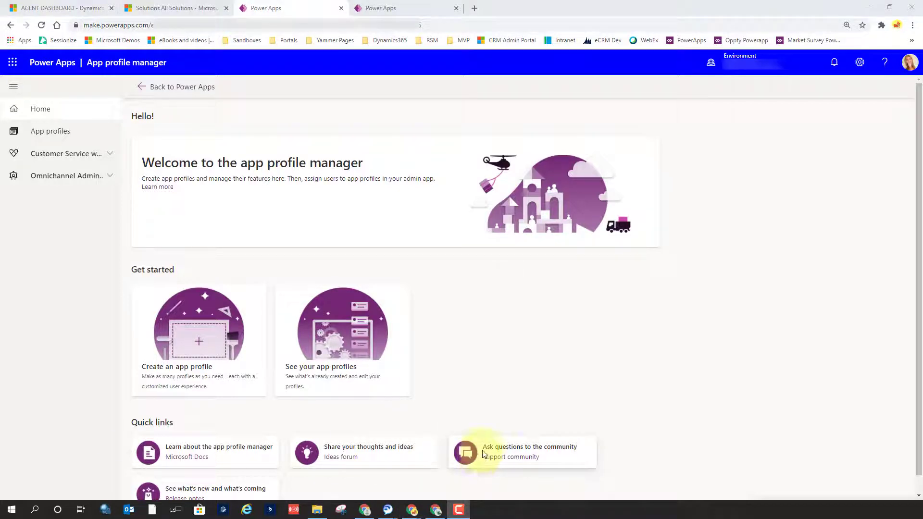
# Step: Return from the app profile manager to the list of apps and sort it by name
pyautogui.click(143, 89)
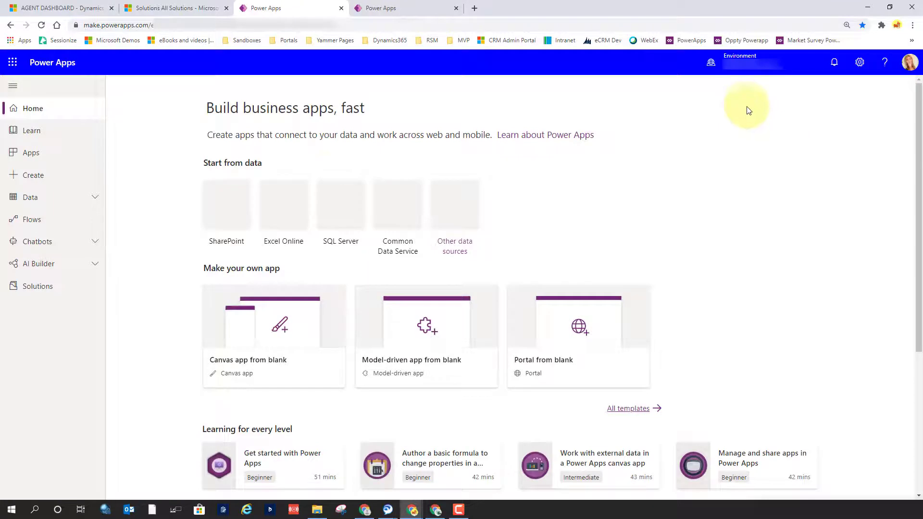
pyautogui.click(44, 159)
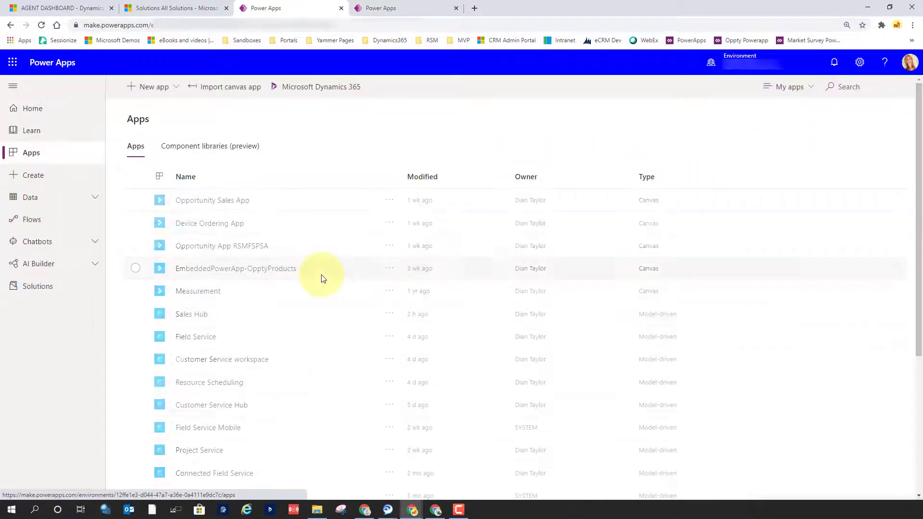
pyautogui.click(189, 177)
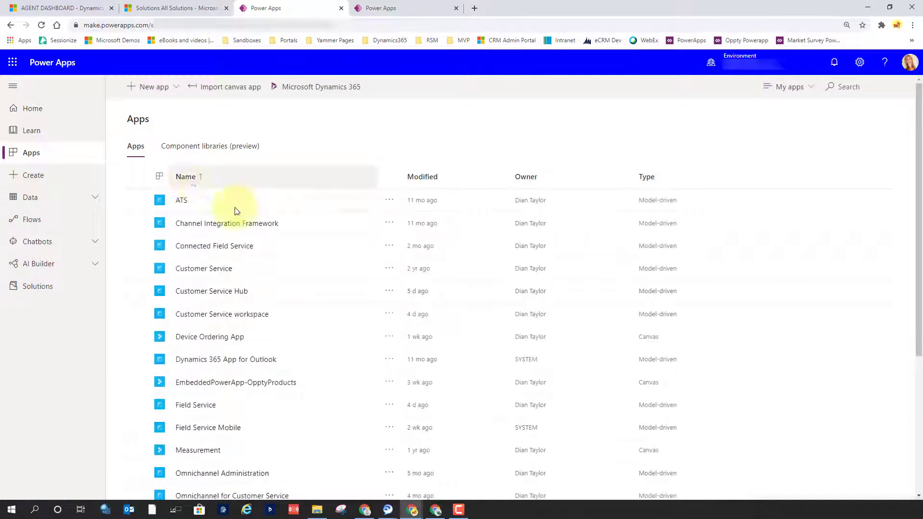
# Step: Compare the commands offered for the Omnichannel for Customer Service, Opportunity Sales App and Sales Hub apps
pyautogui.scroll(-4, 261, 227)
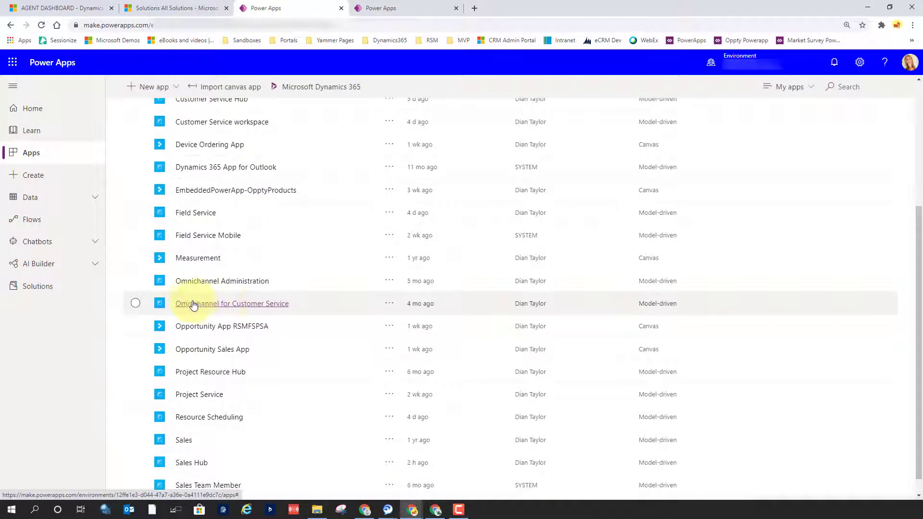
pyautogui.click(392, 308)
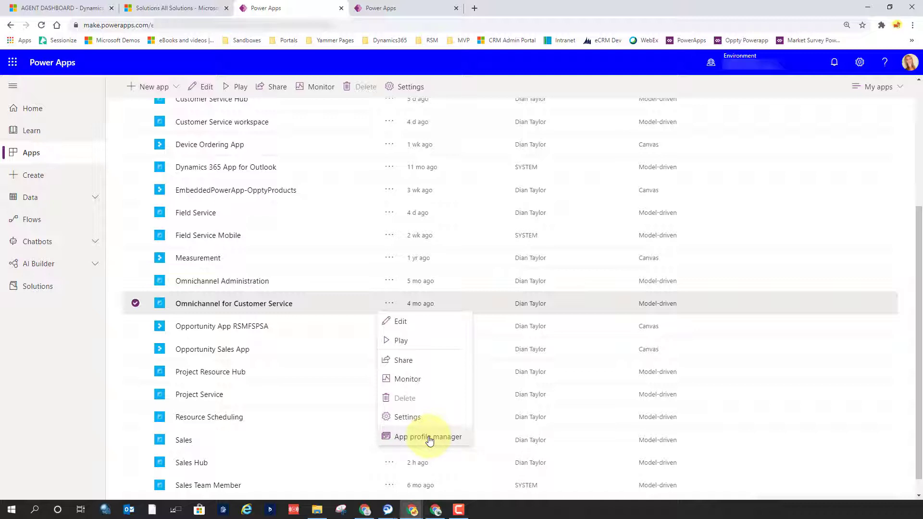
pyautogui.click(107, 354)
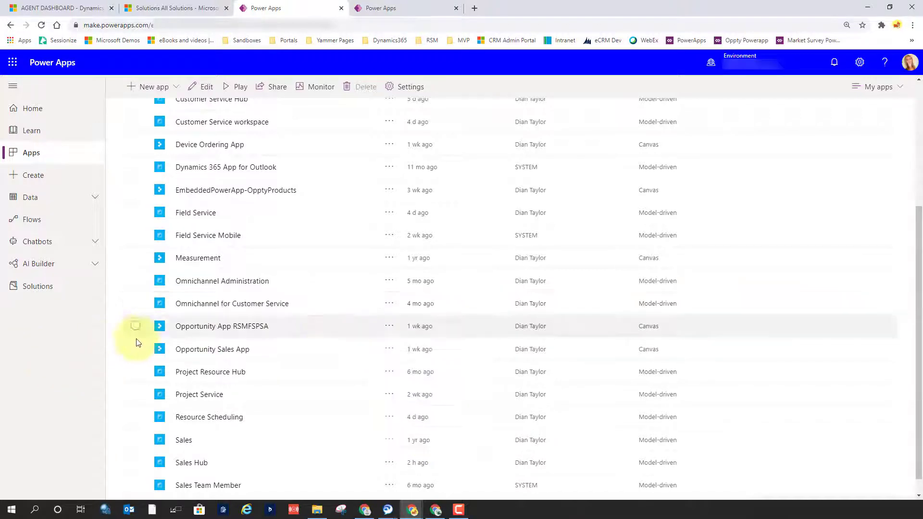
pyautogui.click(388, 350)
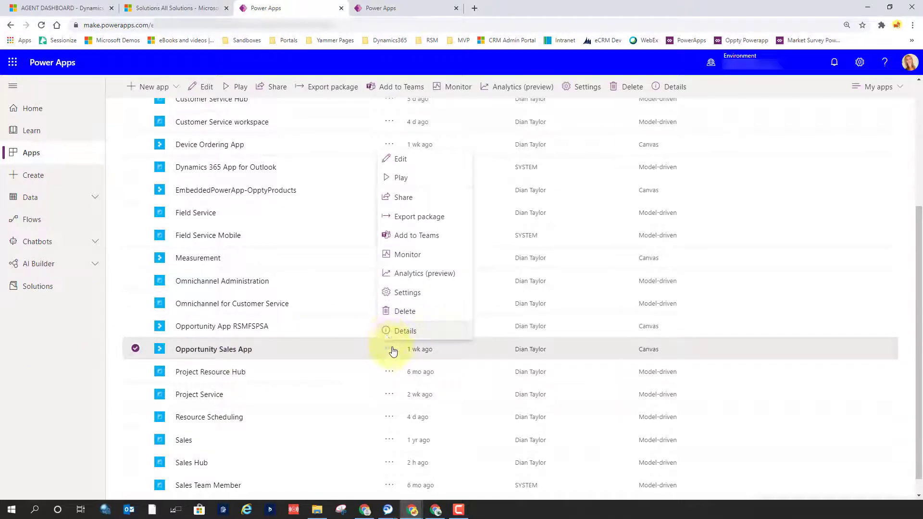
pyautogui.click(730, 278)
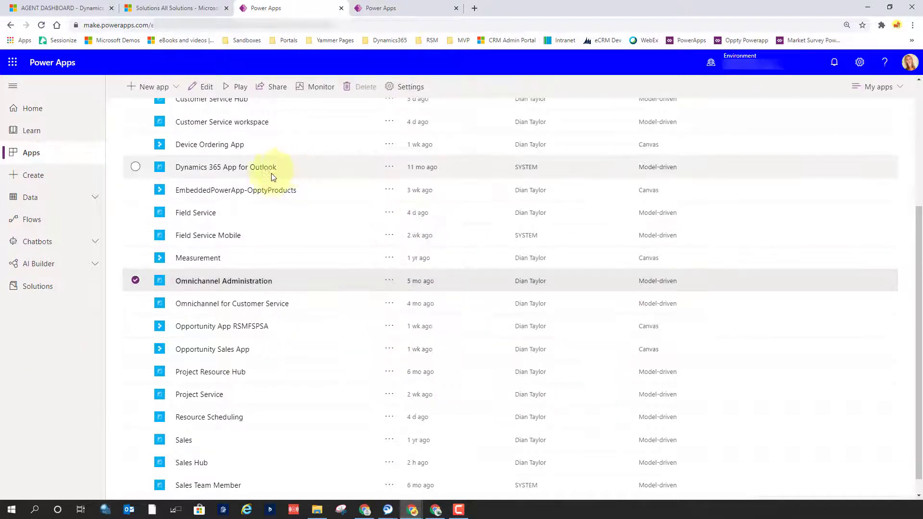
pyautogui.scroll(4, 263, 197)
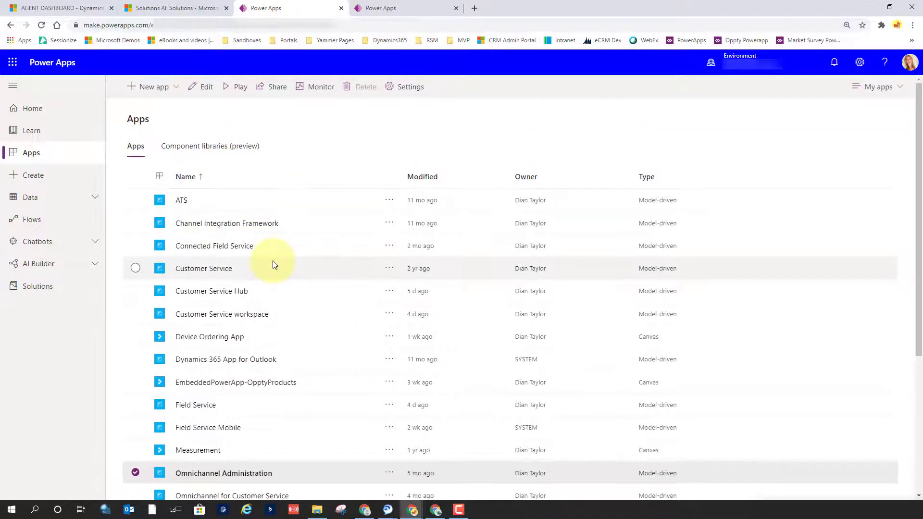
pyautogui.scroll(-5, 273, 262)
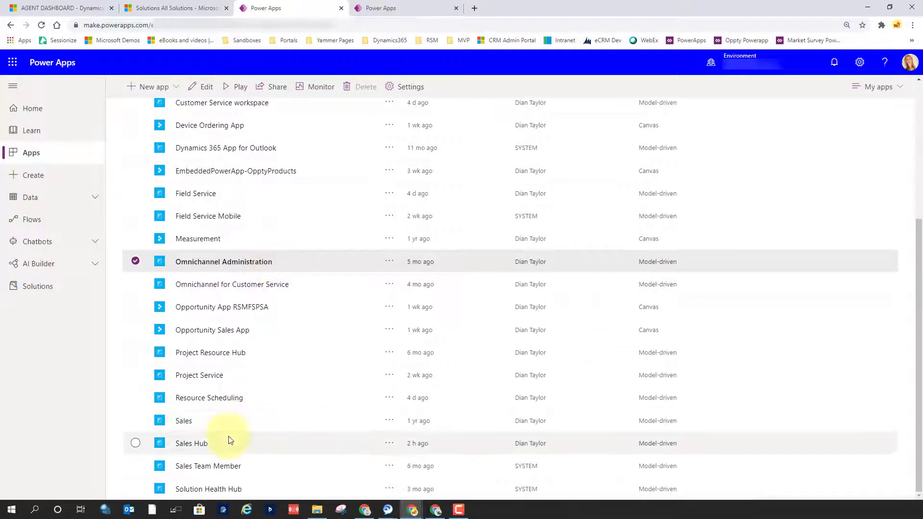
pyautogui.click(389, 443)
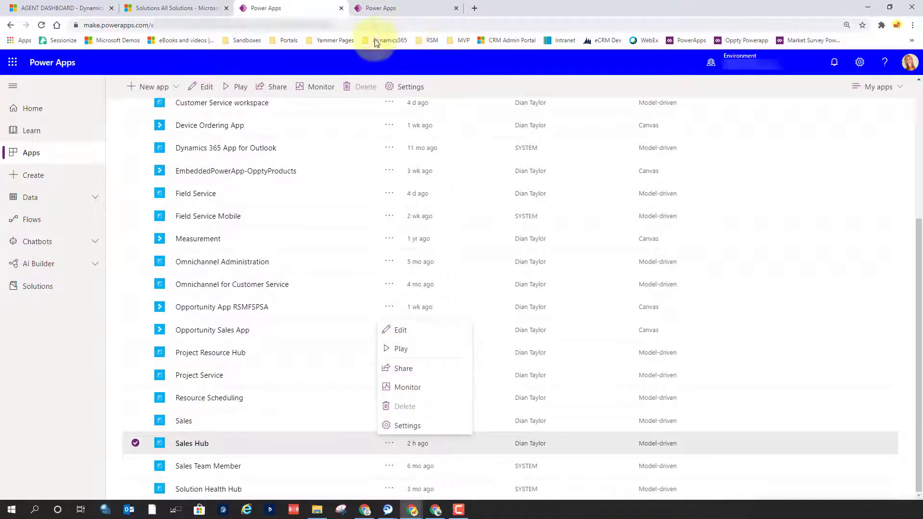
pyautogui.scroll(3, 269, 221)
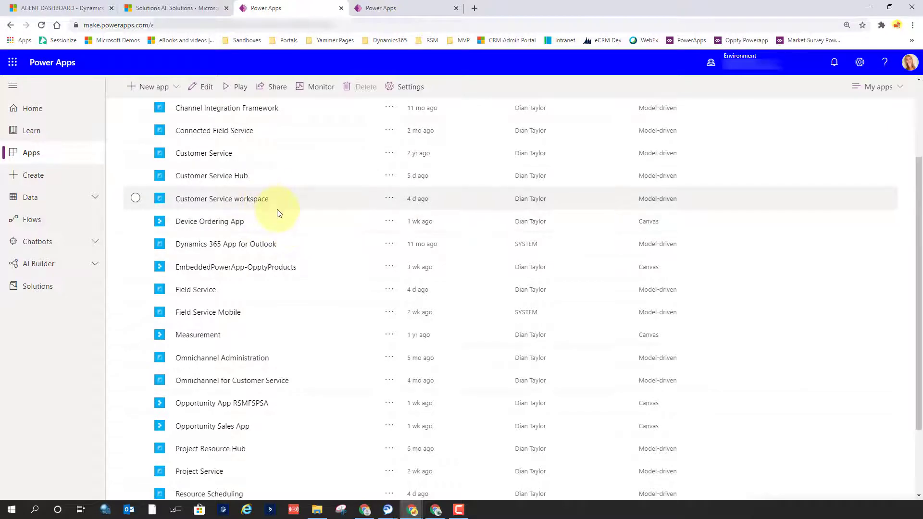
# Step: Sort the apps by type and check the commands offered for Omnichannel for Customer Service
pyautogui.click(880, 87)
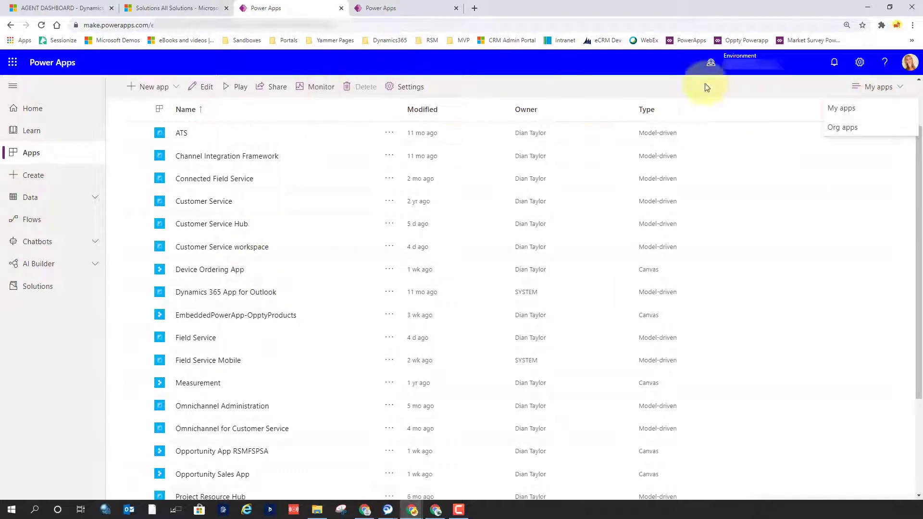
pyautogui.click(836, 127)
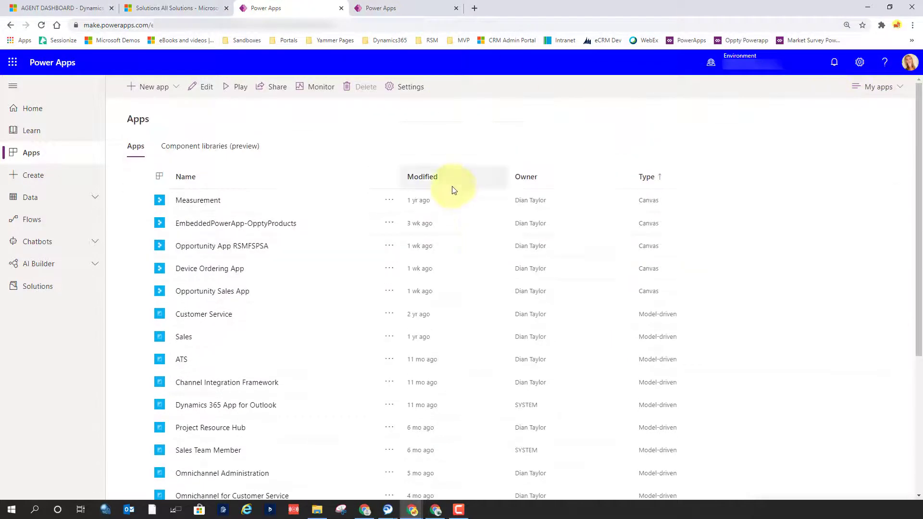
pyautogui.scroll(-1, 279, 236)
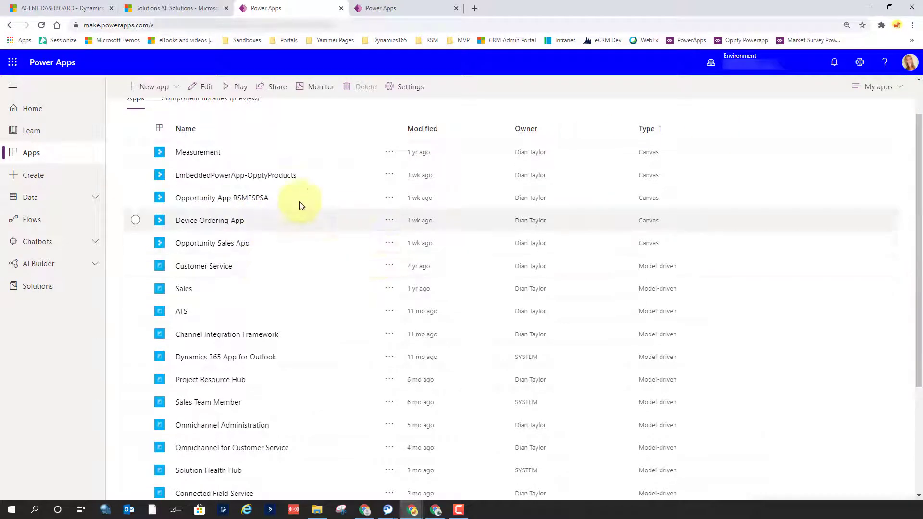
pyautogui.scroll(-2, 246, 264)
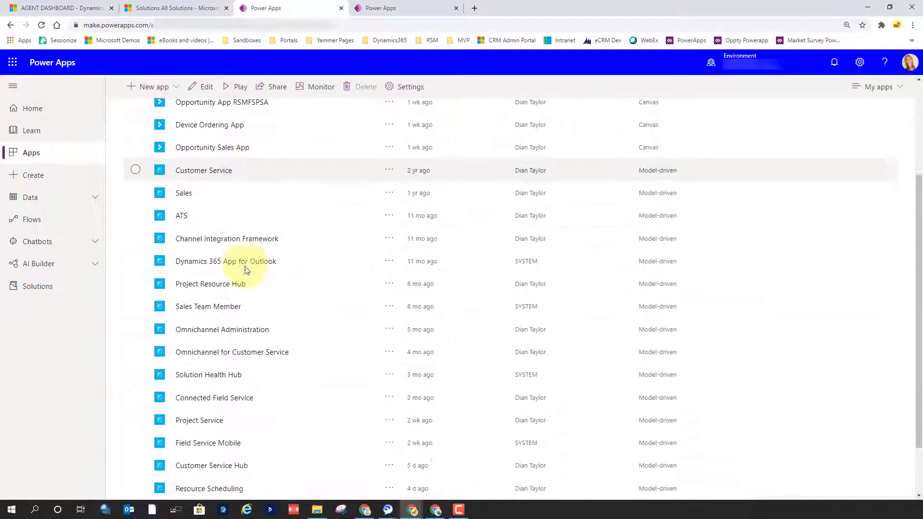
pyautogui.click(389, 353)
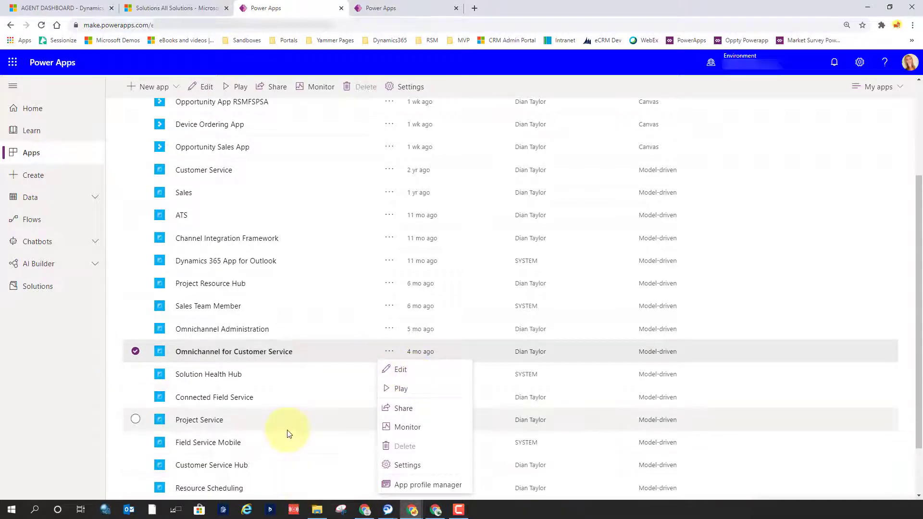
pyautogui.scroll(3, 293, 423)
pyautogui.scroll(-3, 315, 282)
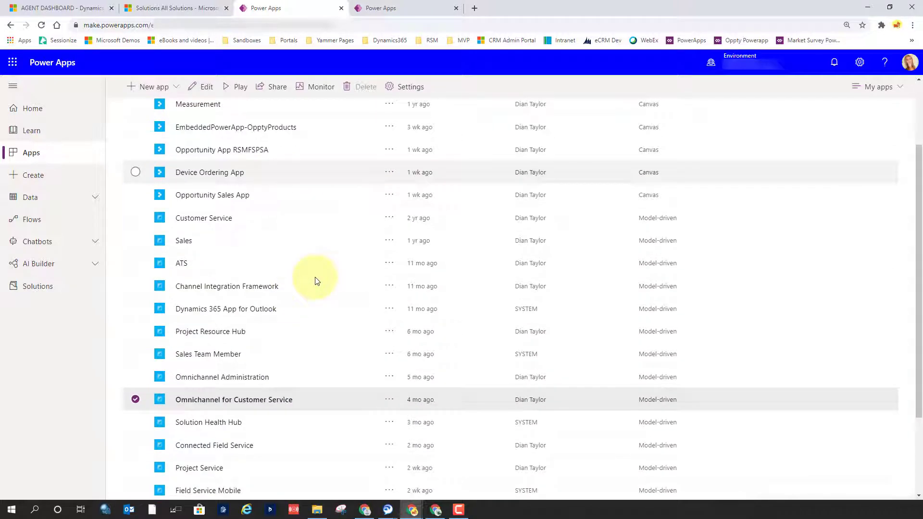
# Step: Sort the apps by name and open the app profile manager from the Customer Service workspace app
pyautogui.scroll(3, 284, 239)
pyautogui.click(185, 177)
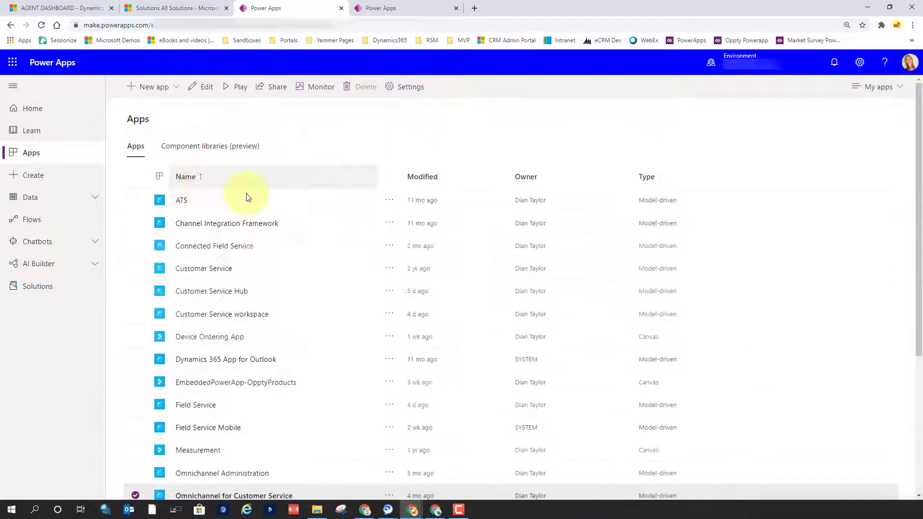
pyautogui.click(390, 315)
pyautogui.click(428, 446)
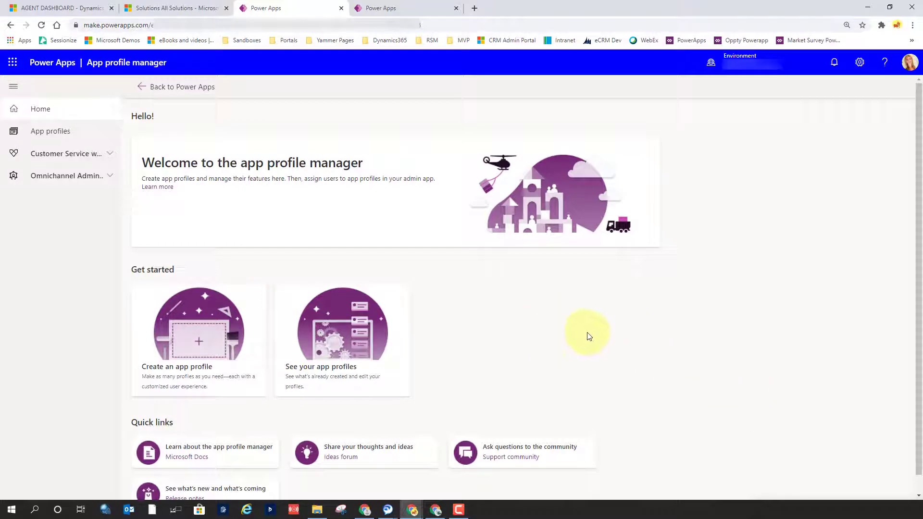
# Step: Examine the app profile manager's home page options, its quick links and the list of existing app profiles
pyautogui.scroll(-1, 599, 360)
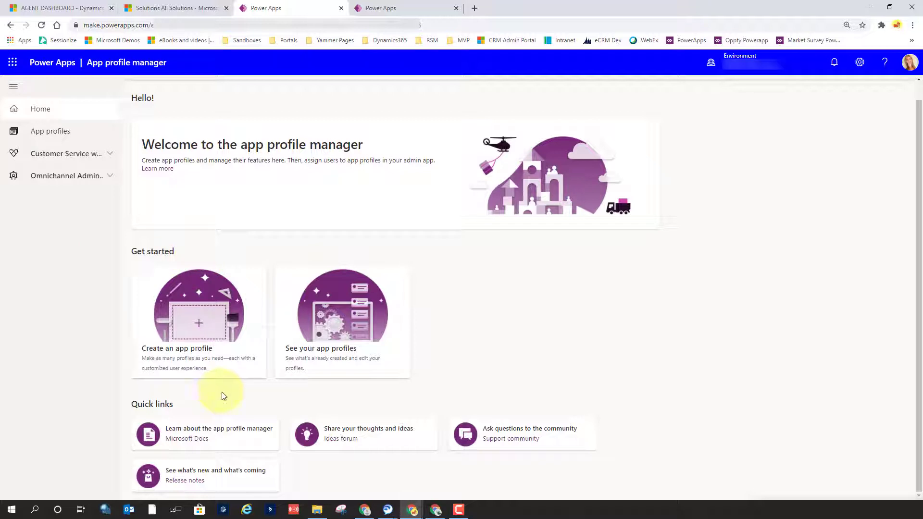
pyautogui.click(197, 342)
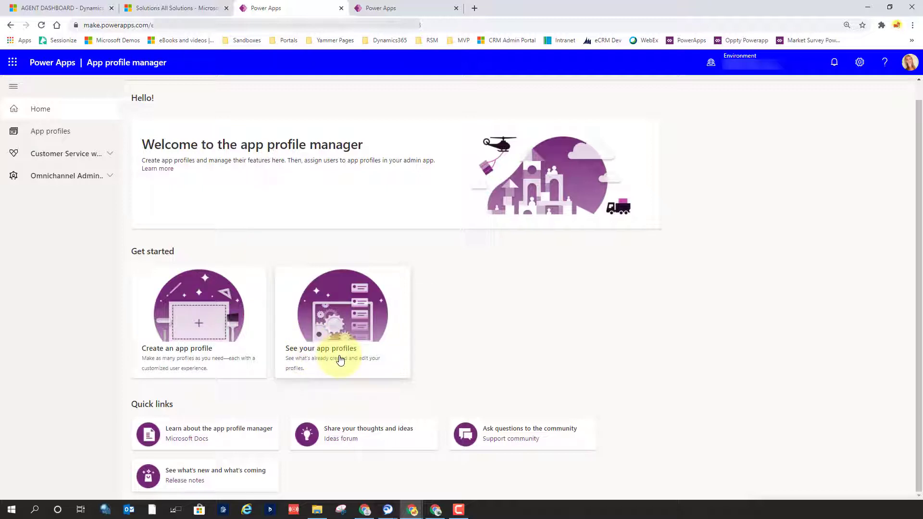
pyautogui.click(46, 135)
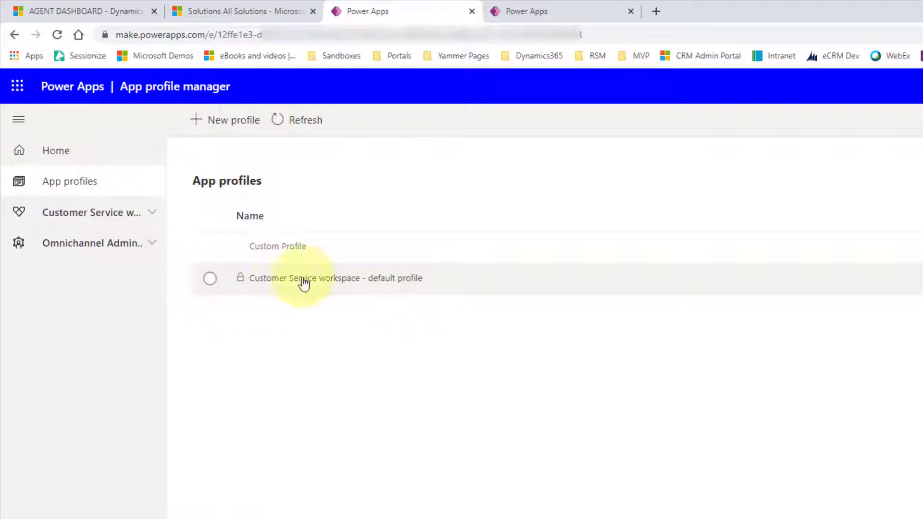
pyautogui.click(81, 151)
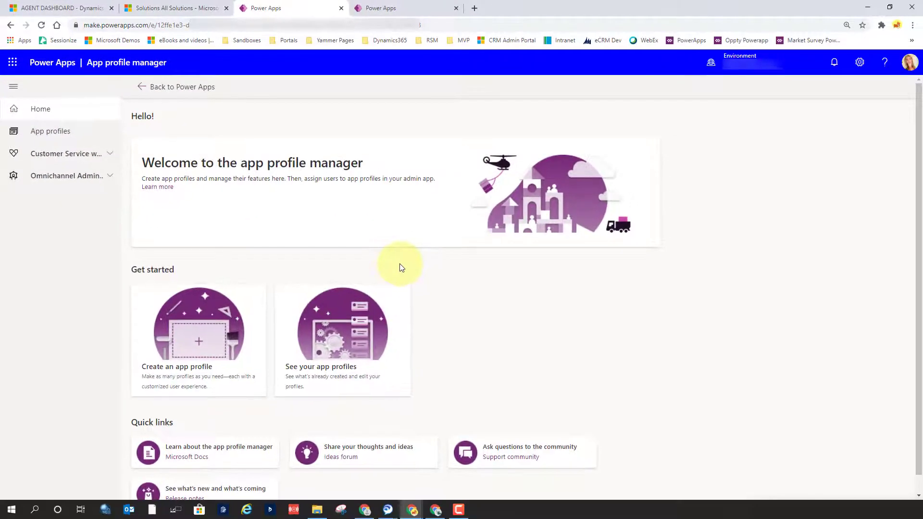
pyautogui.scroll(-1, 402, 268)
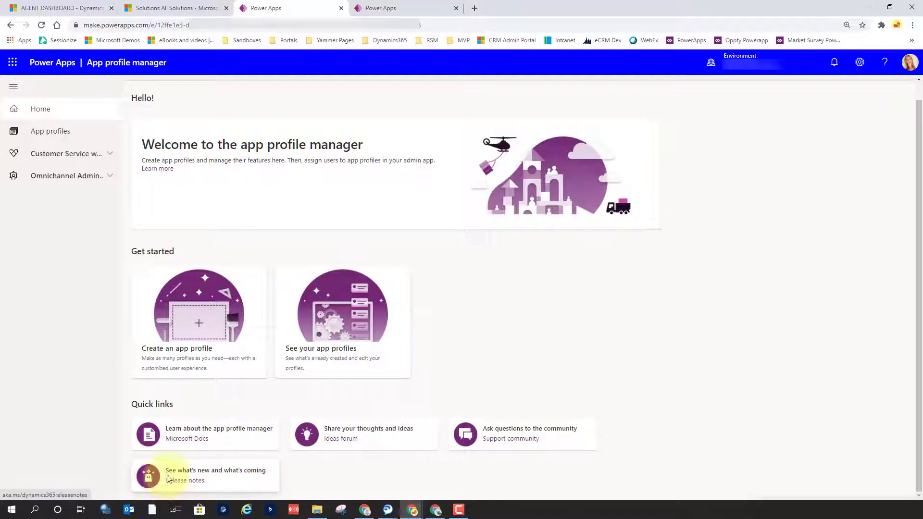
# Step: Open the Customer Service workspace - default profile and open its customizable features image in a new browser tab
pyautogui.click(63, 136)
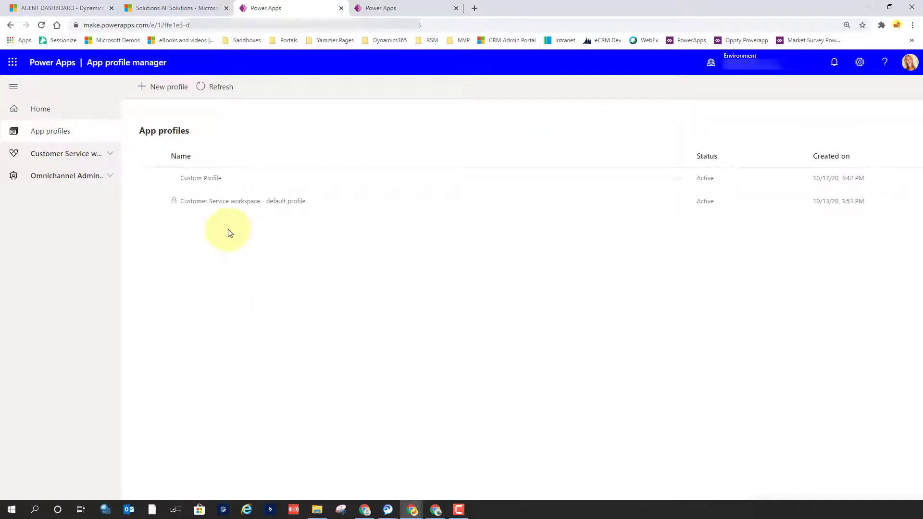
pyautogui.click(216, 203)
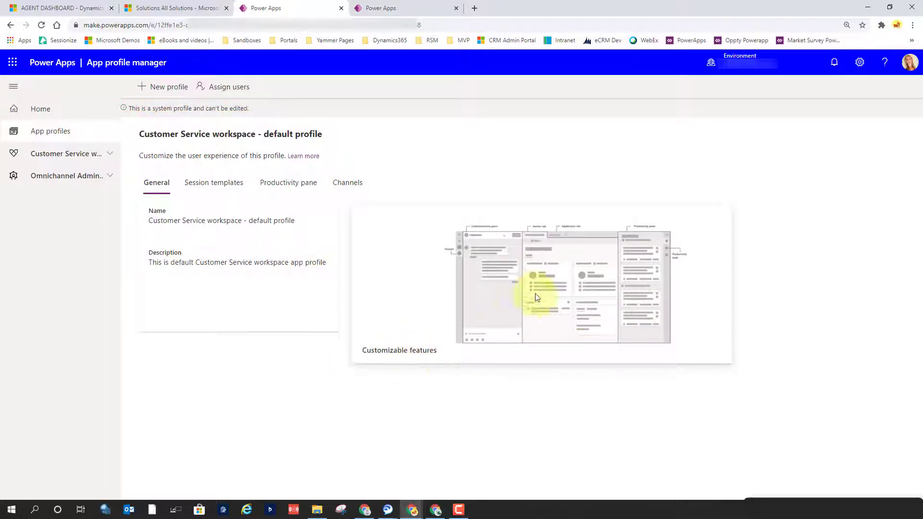
pyautogui.rightClick(541, 282)
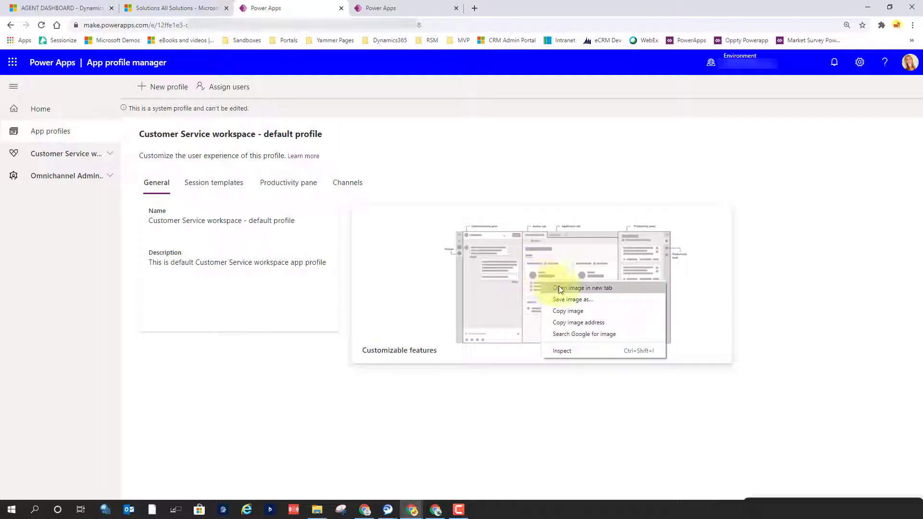
pyautogui.click(577, 289)
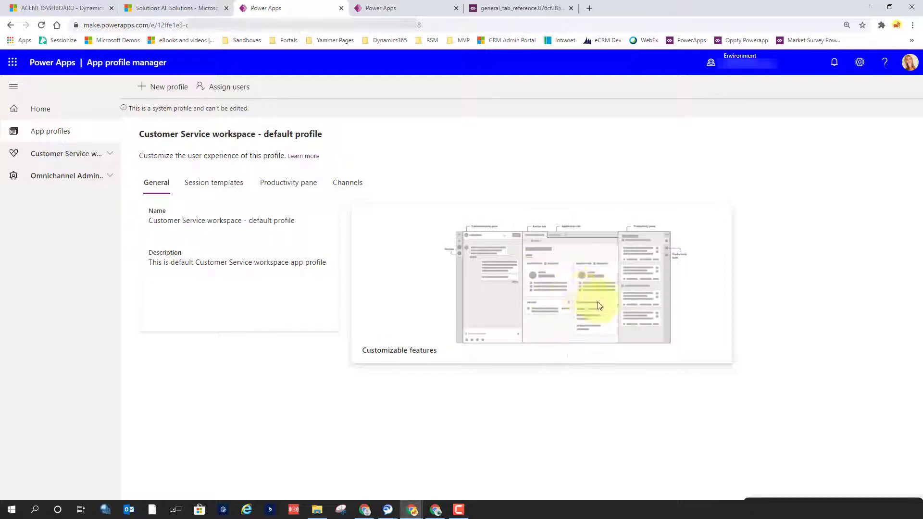
# Step: Examine the customizable features diagram and compare it with the Bill amount incorrect case opened from the agent dashboard
pyautogui.click(503, 10)
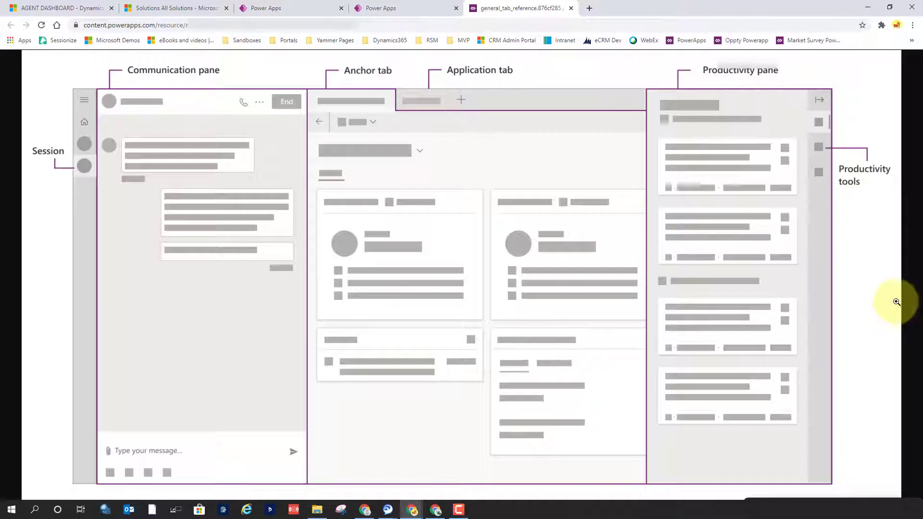
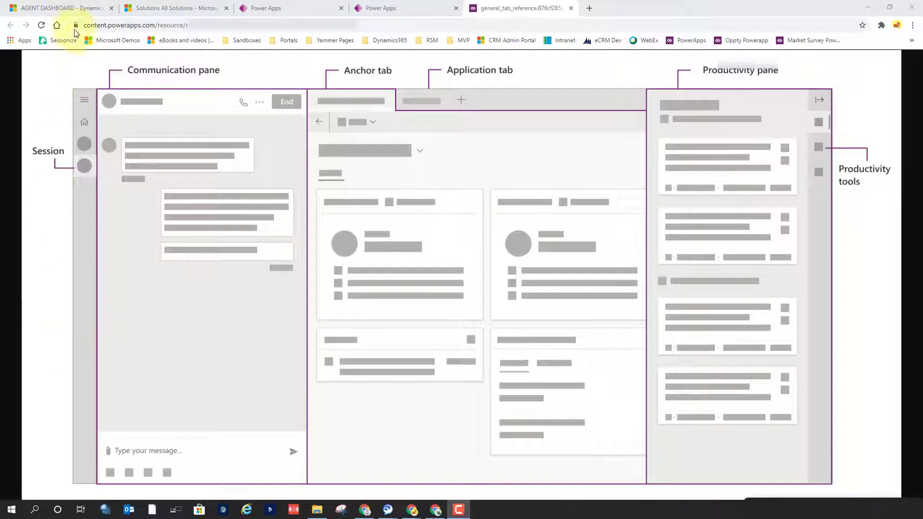
pyautogui.click(71, 9)
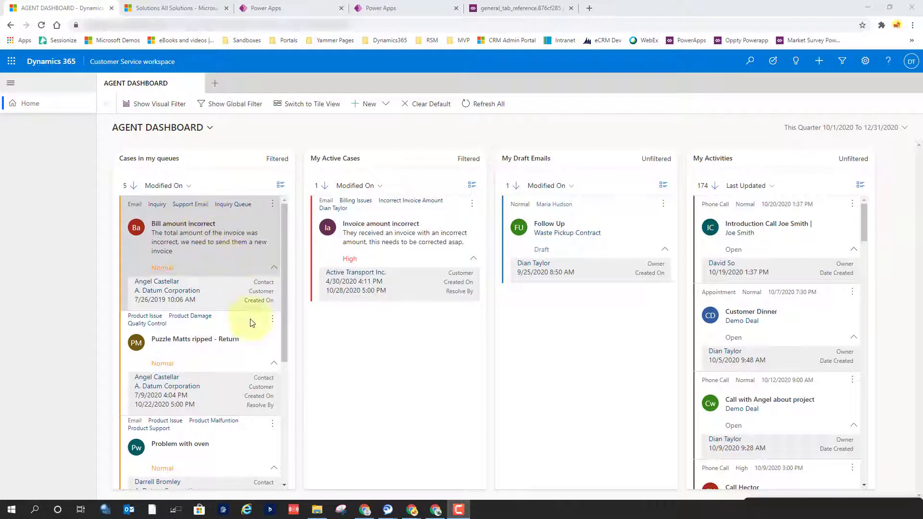
pyautogui.click(202, 239)
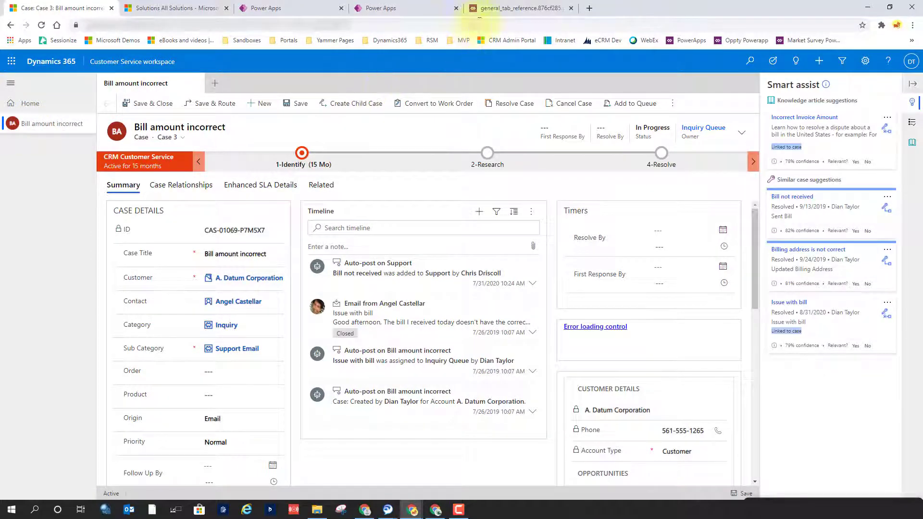
pyautogui.click(507, 9)
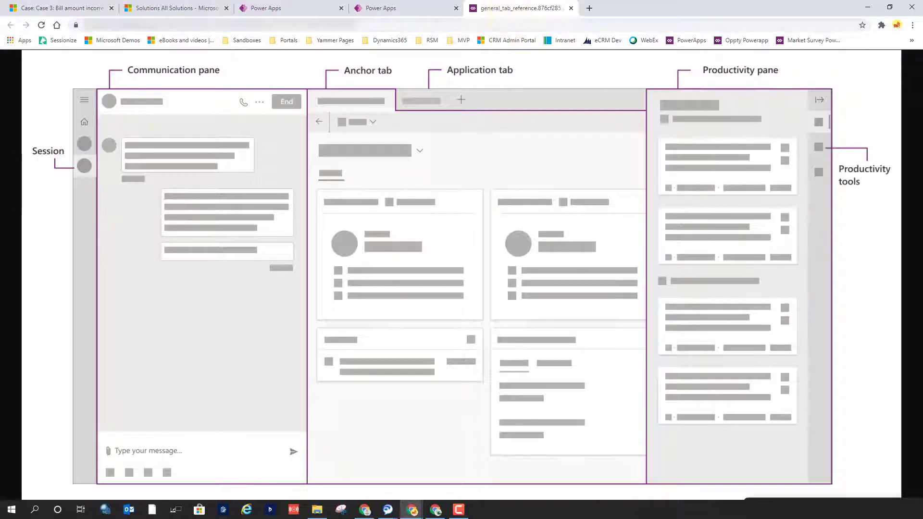
pyautogui.press('F10')
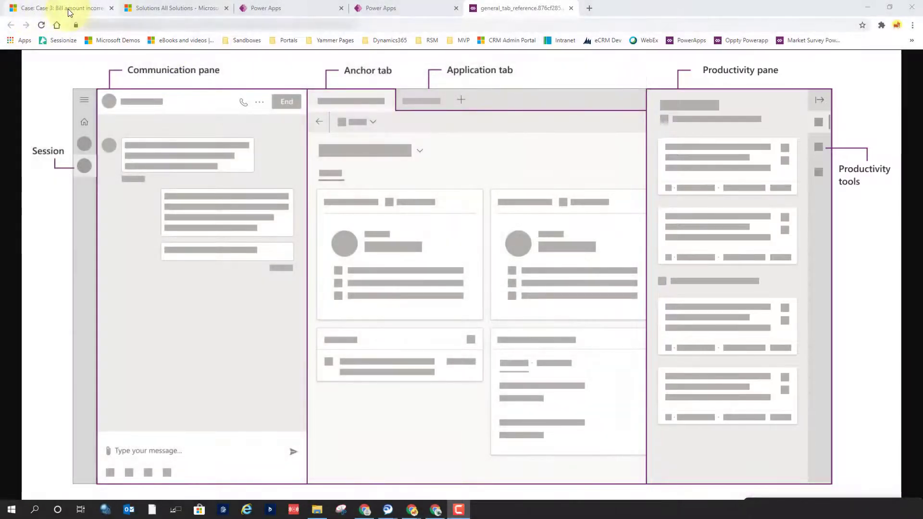
# Step: In the Bill amount incorrect case, check the pages available for a new tab and view the agent scripts and knowledge productivity tools
pyautogui.click(68, 8)
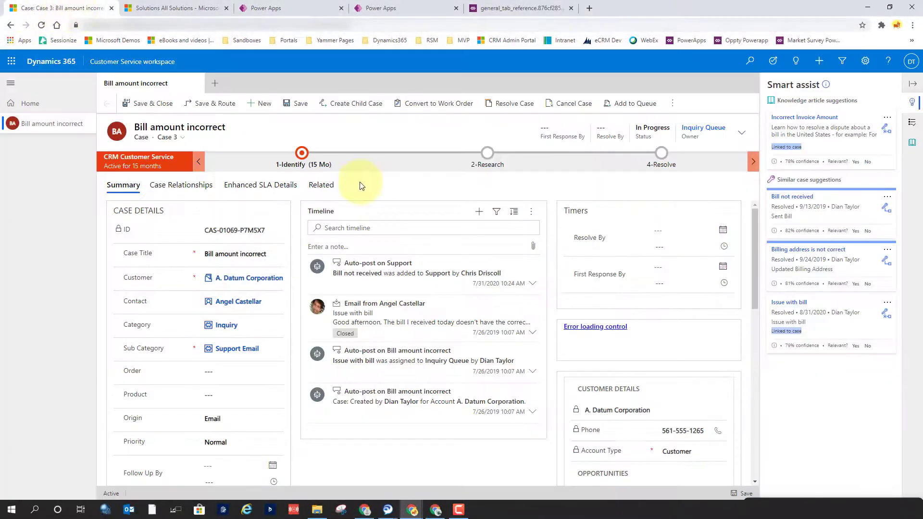
pyautogui.click(215, 84)
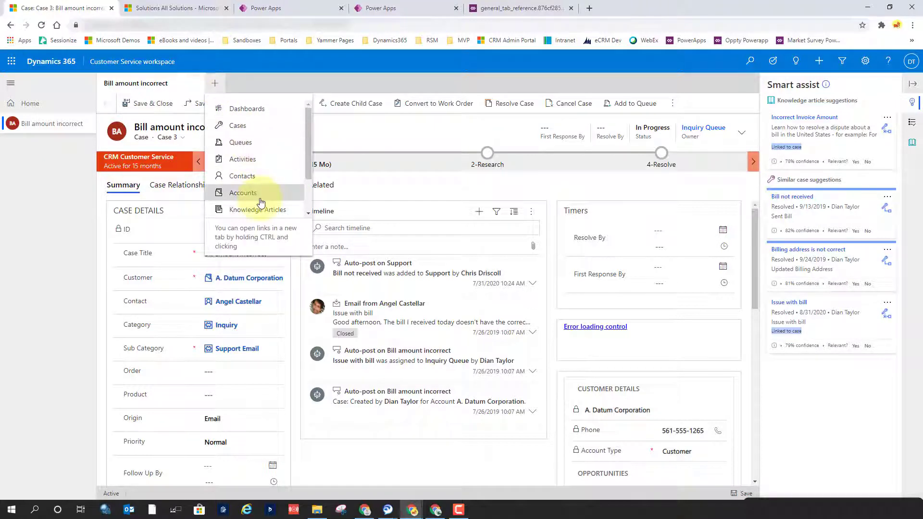
pyautogui.click(340, 134)
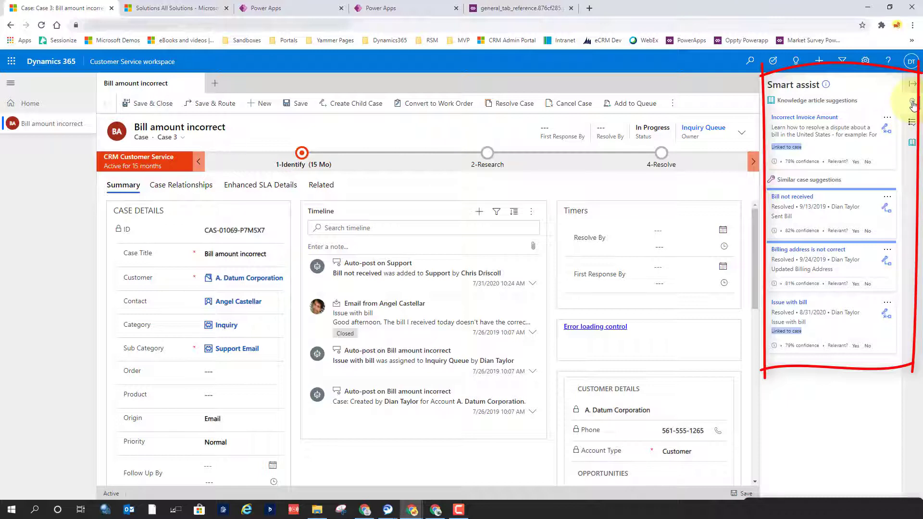
pyautogui.click(913, 123)
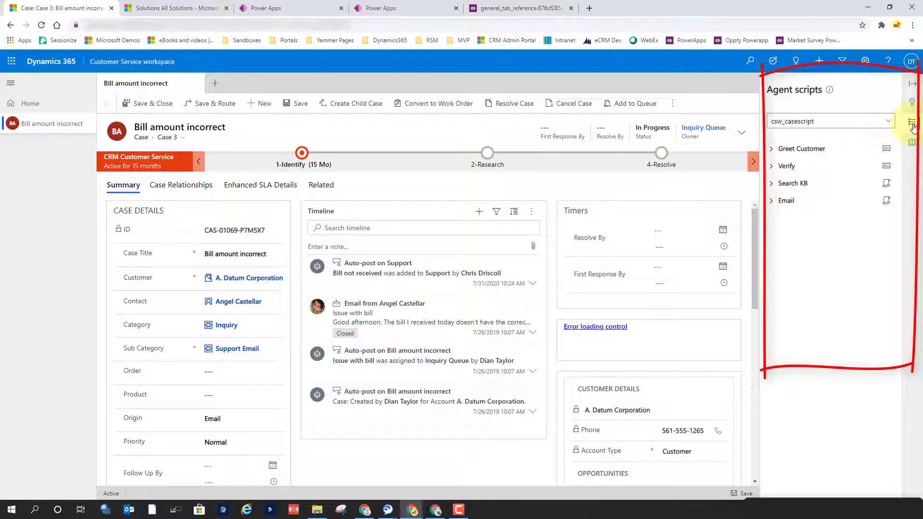
pyautogui.click(913, 144)
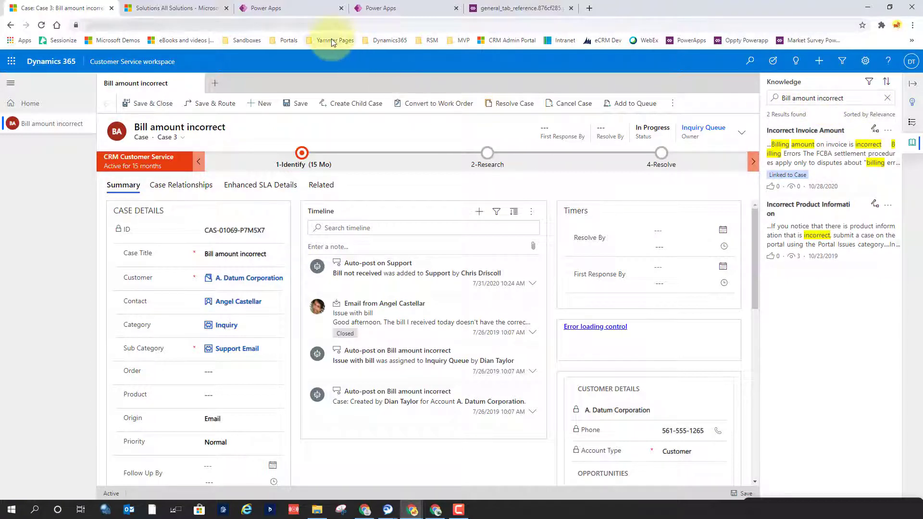
# Step: View the default profile's session templates in the app profile manager and examine the session template image in a new browser tab
pyautogui.click(287, 5)
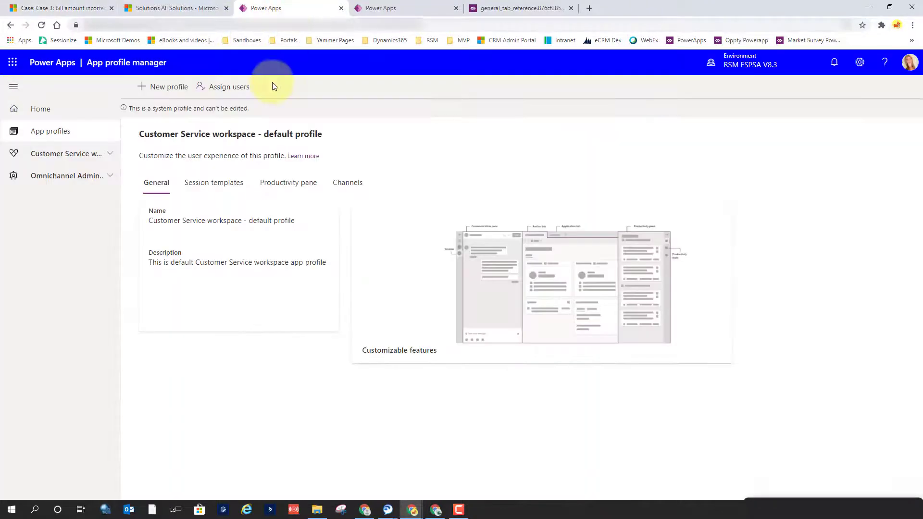
pyautogui.click(218, 186)
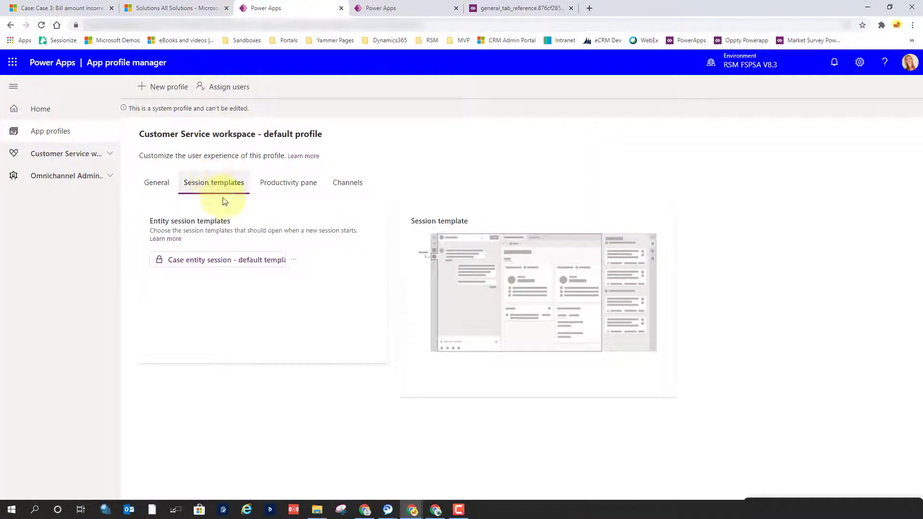
pyautogui.rightClick(491, 260)
pyautogui.click(527, 265)
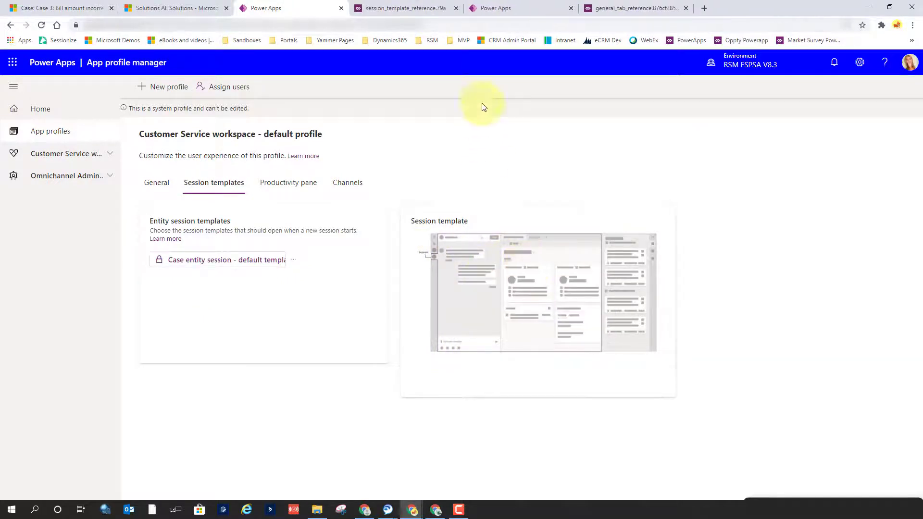
pyautogui.click(395, 12)
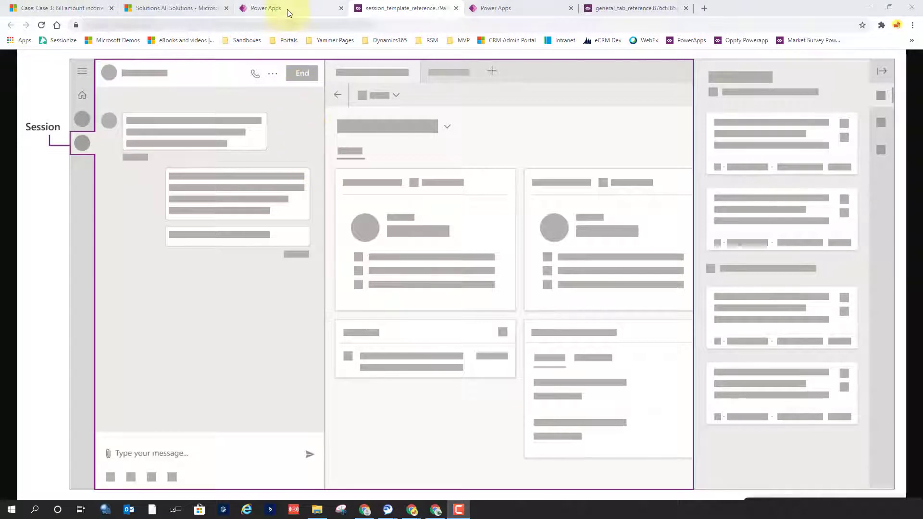
pyautogui.click(288, 10)
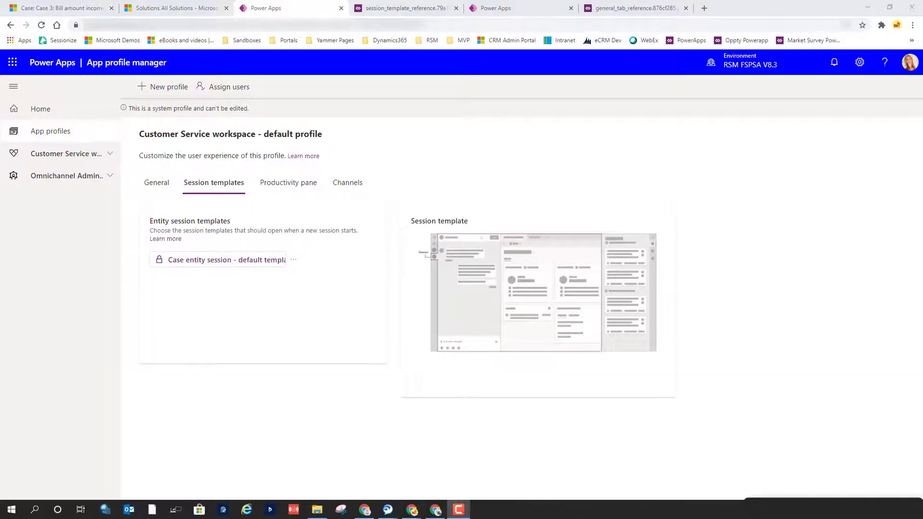
# Step: Open the Customer Service workspace session templates and review the general details and agent scripts of Case entity session - default template
pyautogui.click(108, 159)
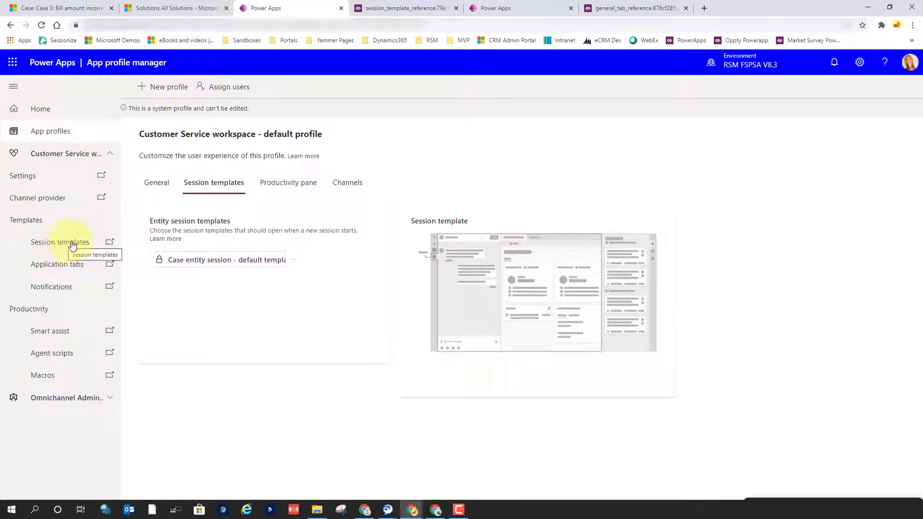
pyautogui.click(110, 242)
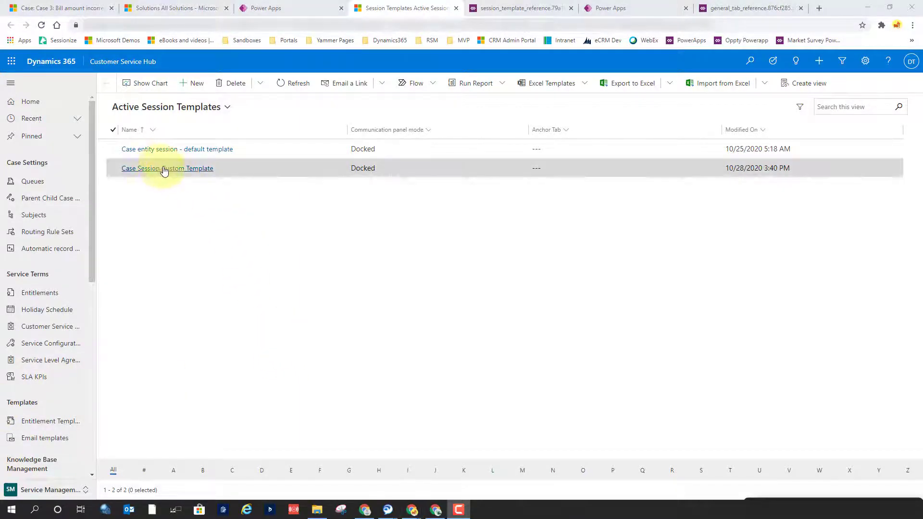
pyautogui.click(193, 150)
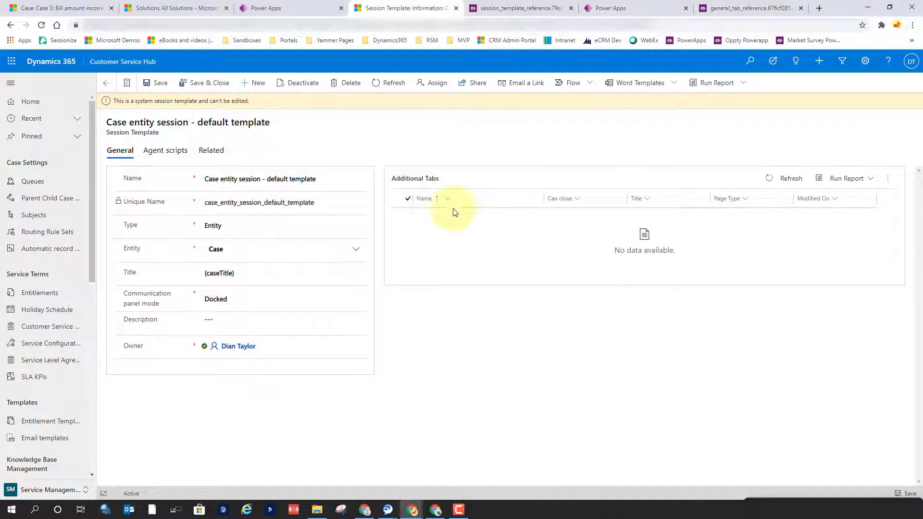
pyautogui.click(165, 150)
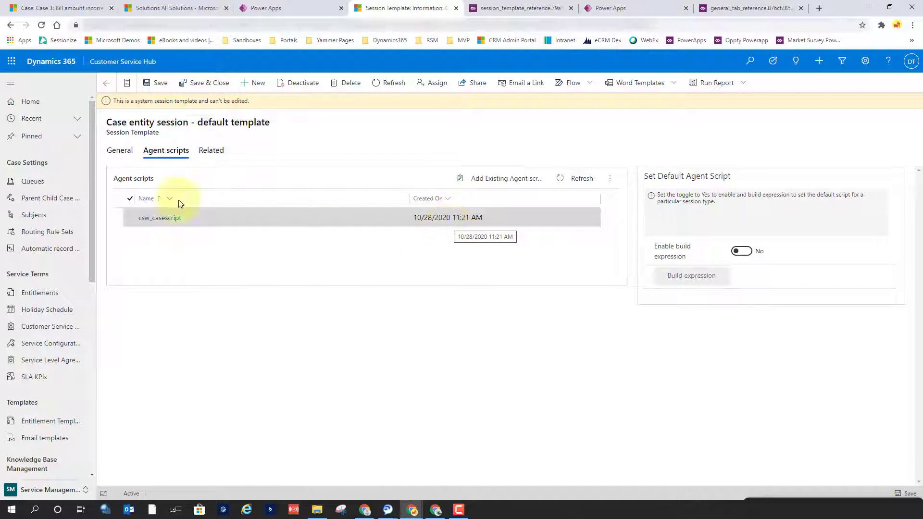
pyautogui.click(108, 86)
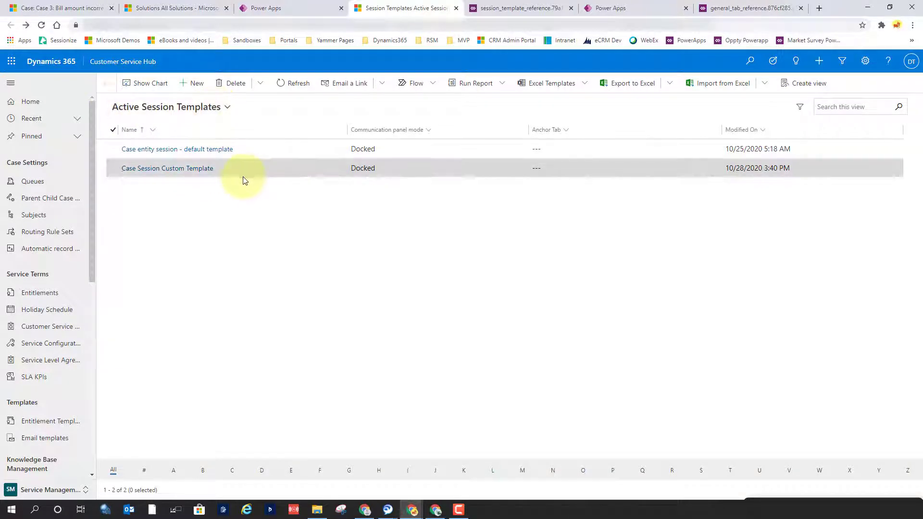
# Step: Open Case Session Custom Template and review its additional tabs and agent scripts
pyautogui.click(176, 169)
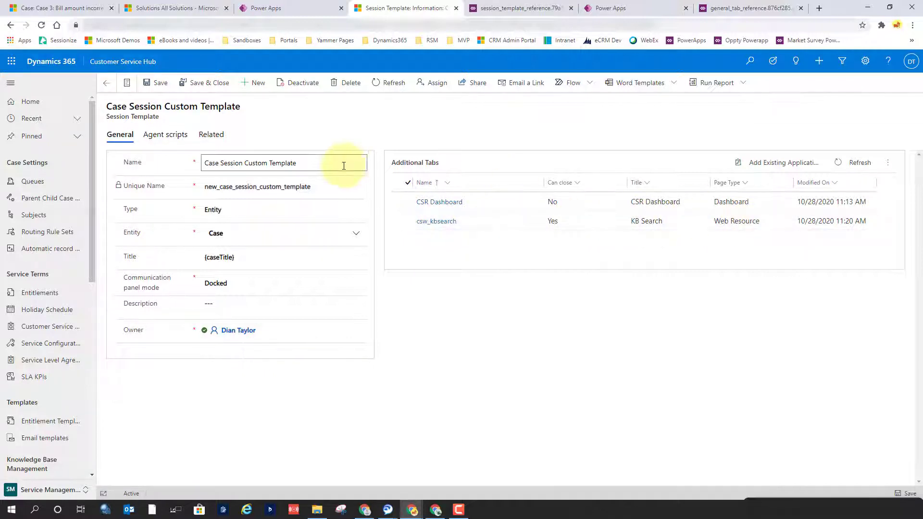
pyautogui.click(168, 135)
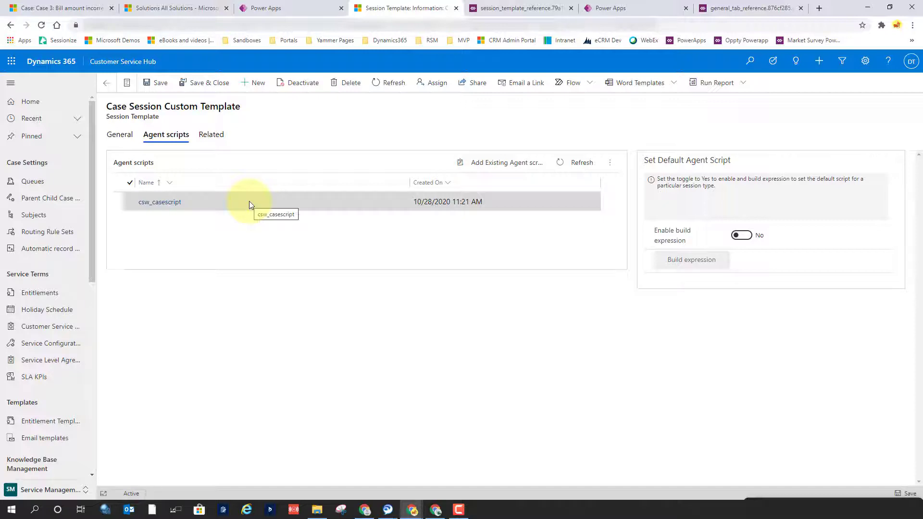
pyautogui.click(119, 135)
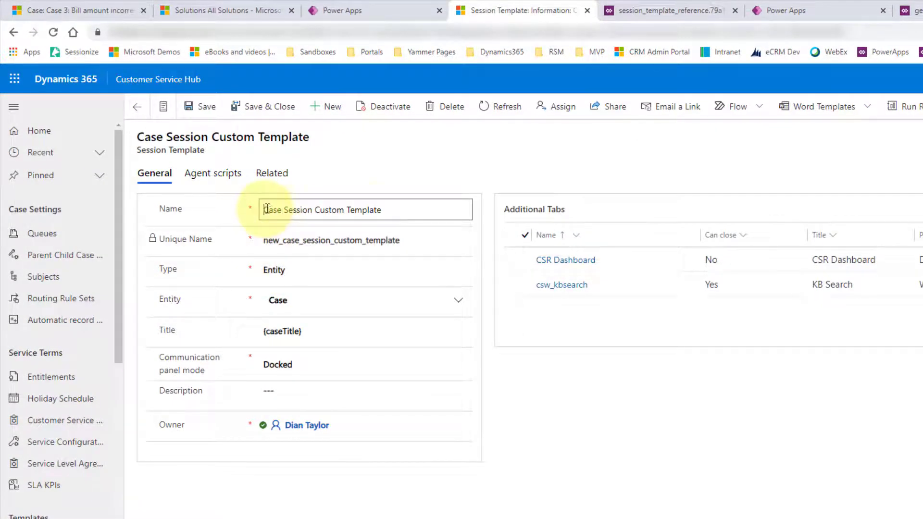
# Step: Examine the custom template's name and unique name, and check the options offered for its type and entity without changing them
pyautogui.moveTo(267, 210); pyautogui.dragTo(392, 208)
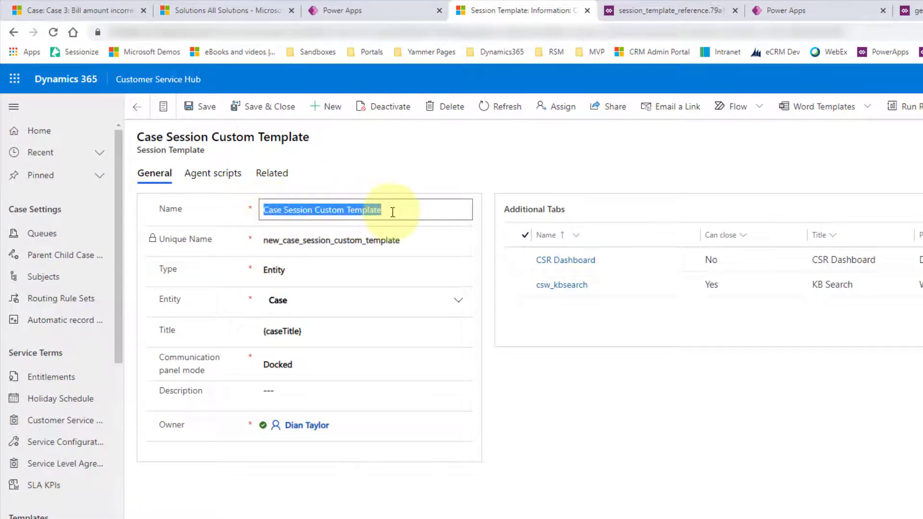
pyautogui.click(301, 241)
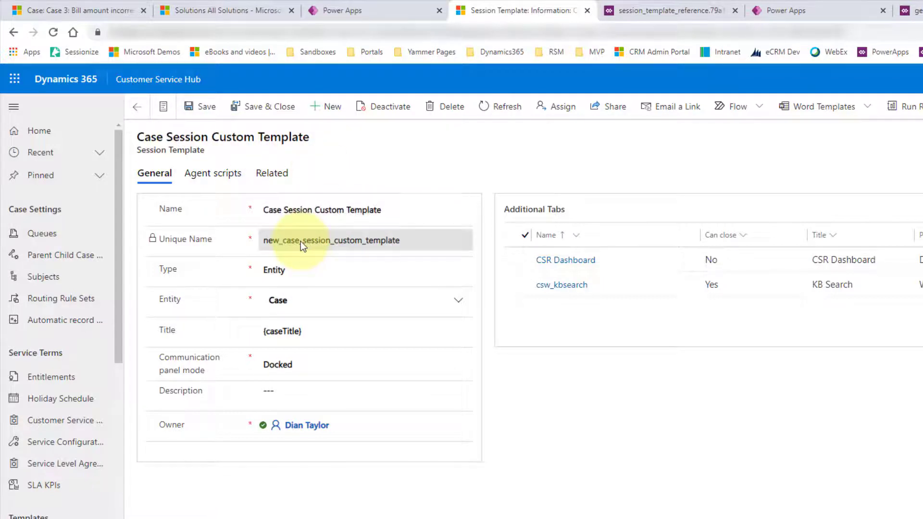
pyautogui.click(319, 272)
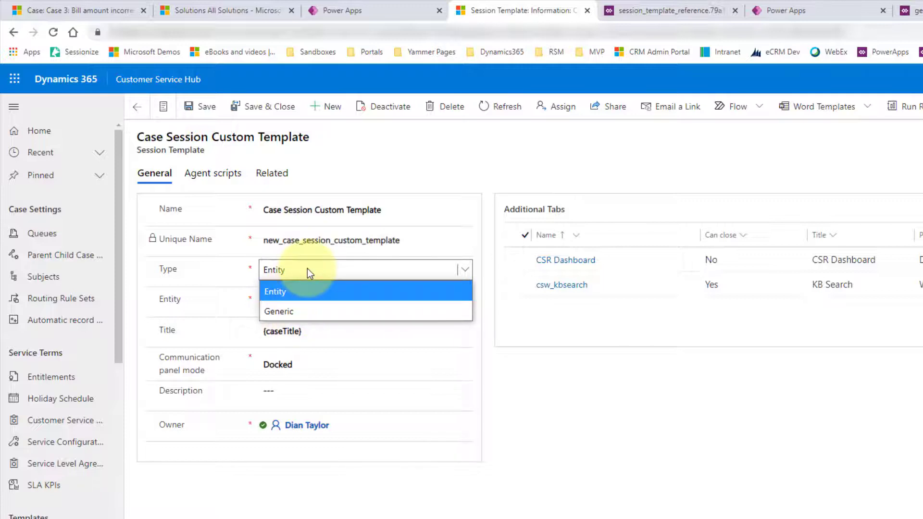
pyautogui.click(526, 397)
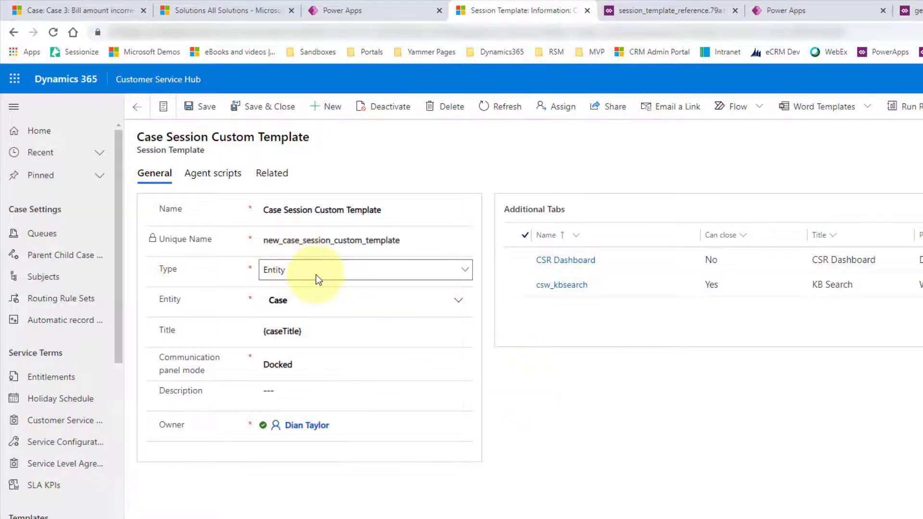
pyautogui.click(317, 302)
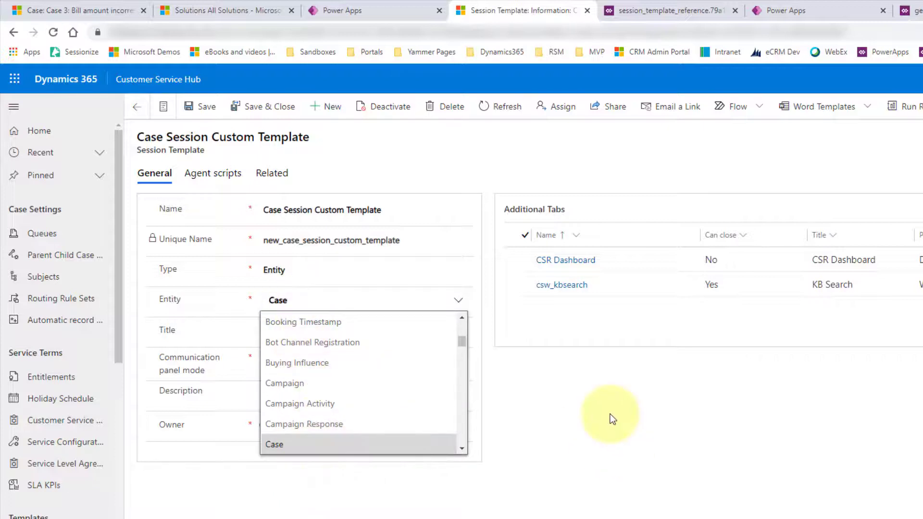
pyautogui.click(659, 455)
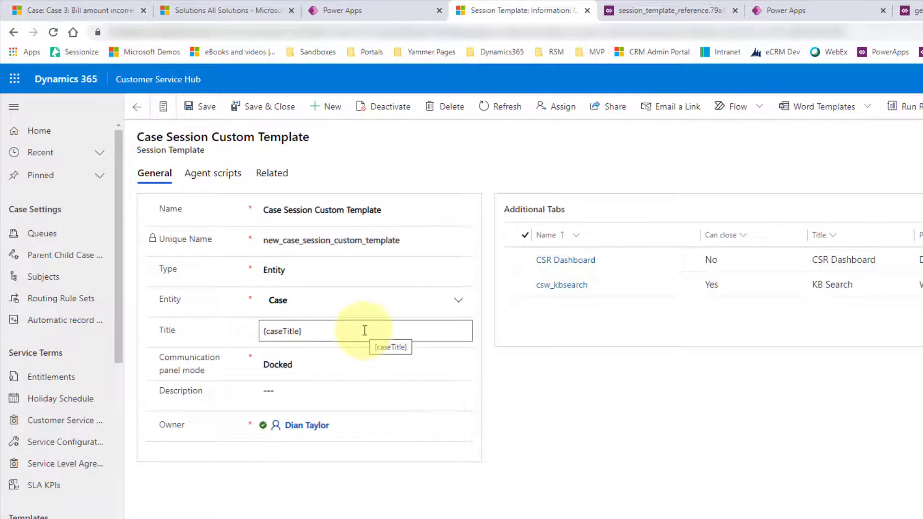
# Step: Open the Problem with oven case from the agent dashboard in its own session and compare the session name with the custom template's Title value
pyautogui.click(71, 9)
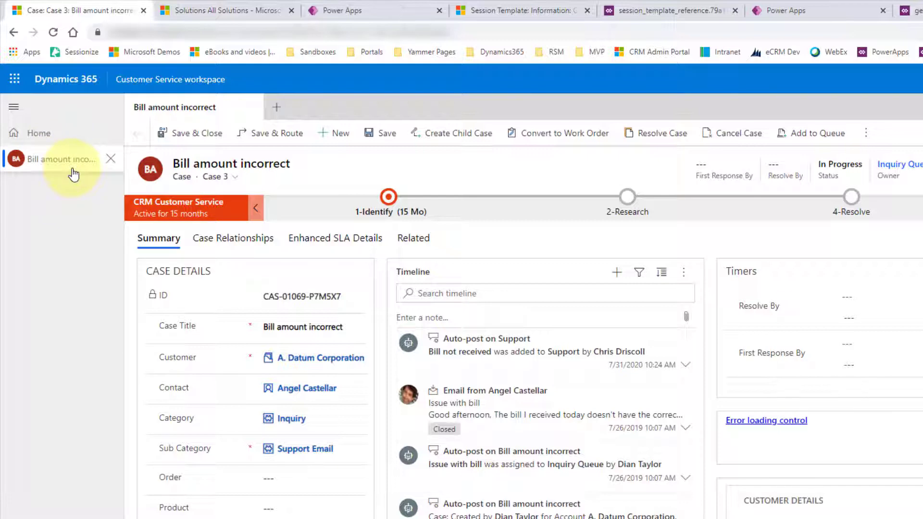
pyautogui.click(46, 139)
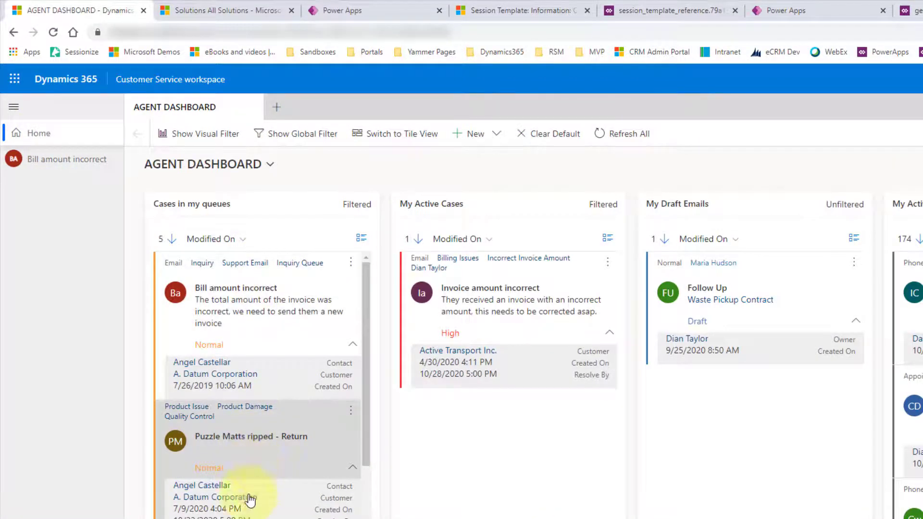
pyautogui.scroll(-1, 245, 495)
pyautogui.keyDown('shift'); pyautogui.click(245, 509); pyautogui.keyUp('shift')
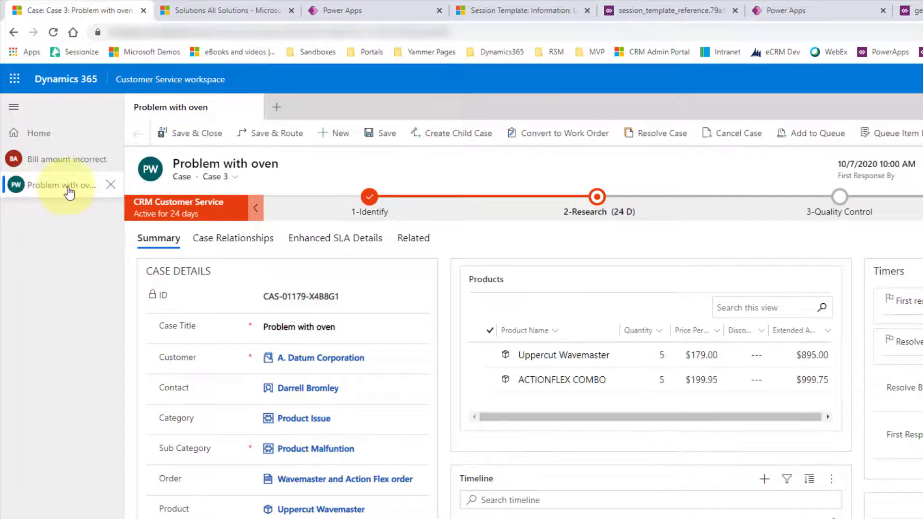
pyautogui.click(499, 11)
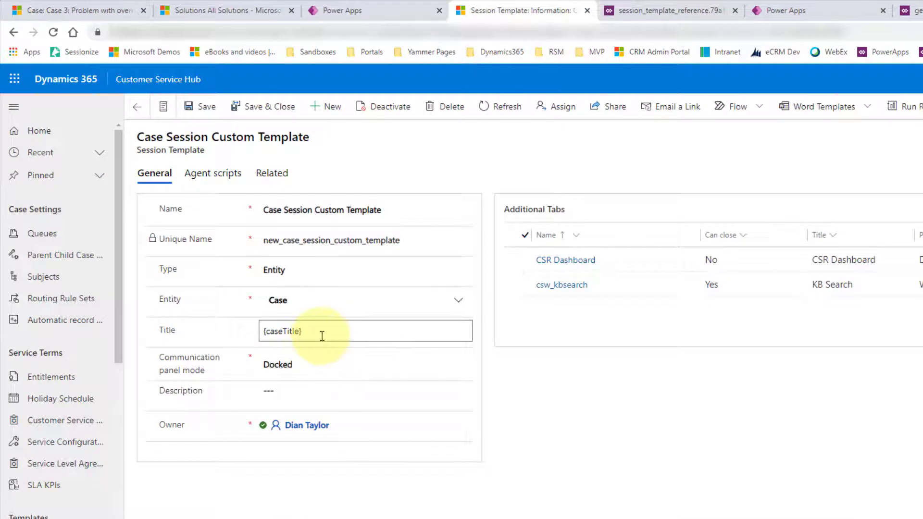
pyautogui.moveTo(319, 331); pyautogui.dragTo(233, 336)
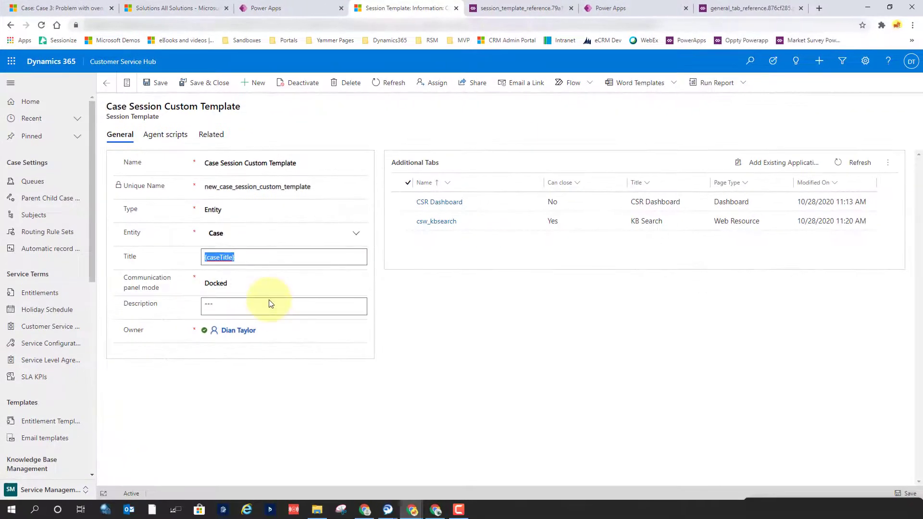
# Step: Locate the communication pane in the workspace layout diagram and compare the diagram with the open Problem with oven case session
pyautogui.click(724, 8)
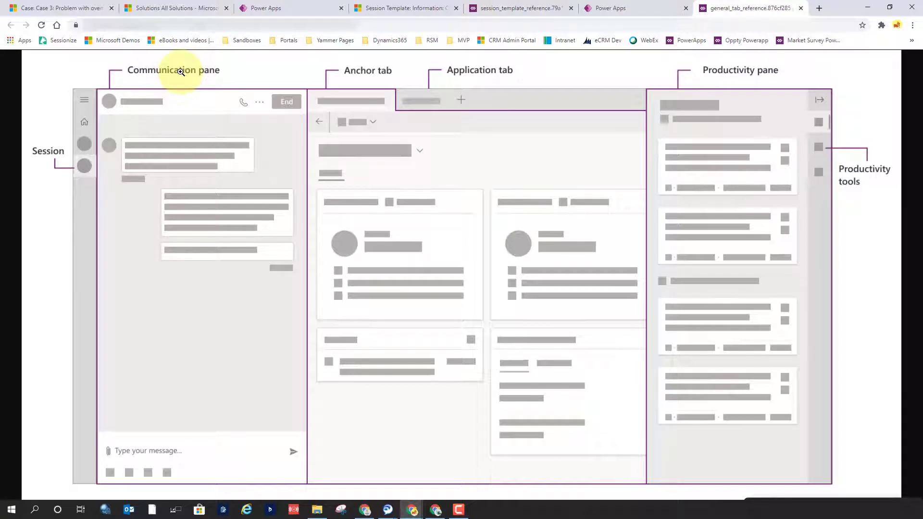
pyautogui.click(67, 9)
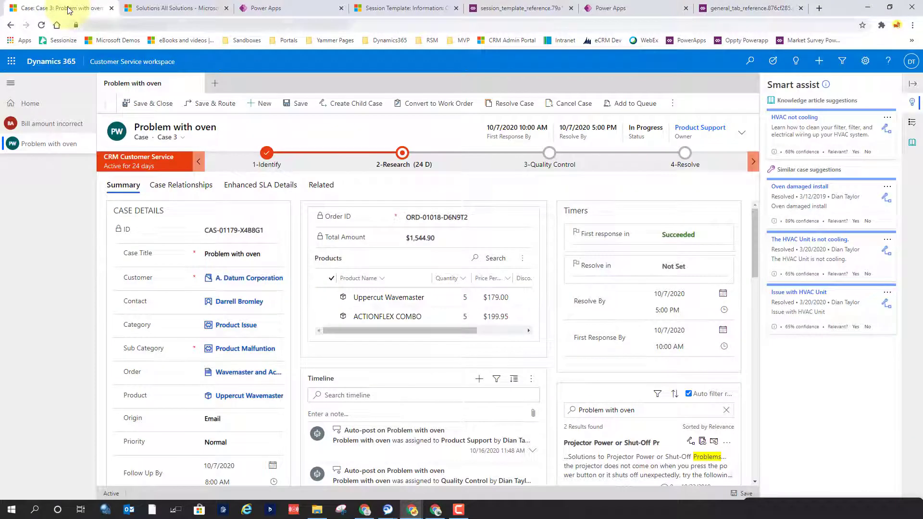
# Step: Review the default profile's productivity pane settings with its structure image opened at full size, and check the profile's channel options
pyautogui.click(277, 7)
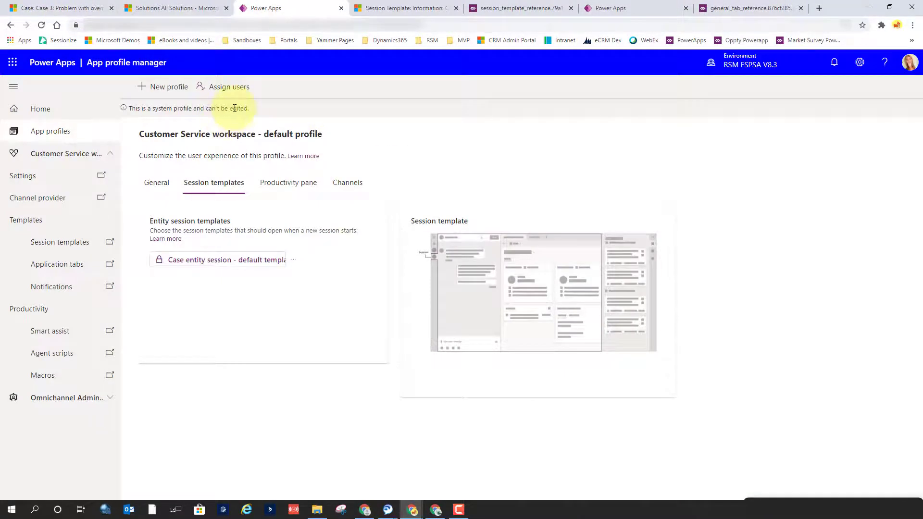
pyautogui.click(292, 185)
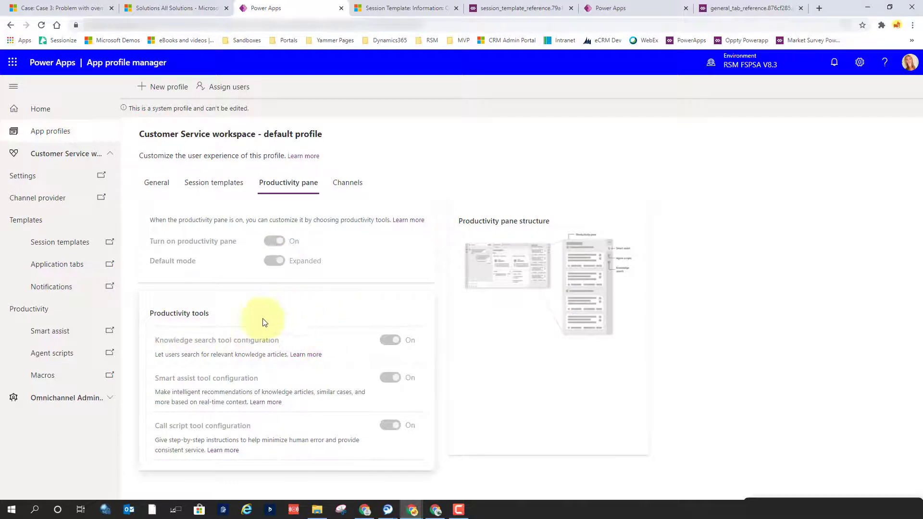
pyautogui.rightClick(518, 273)
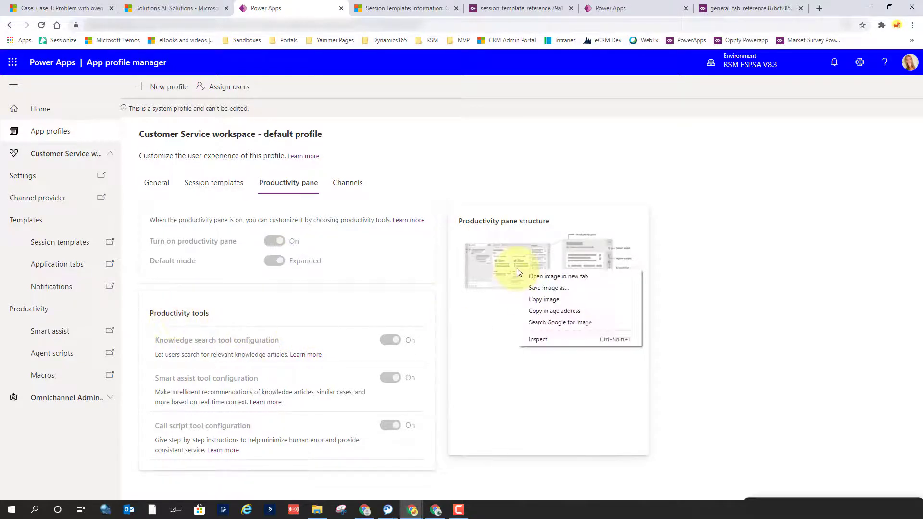
pyautogui.click(548, 276)
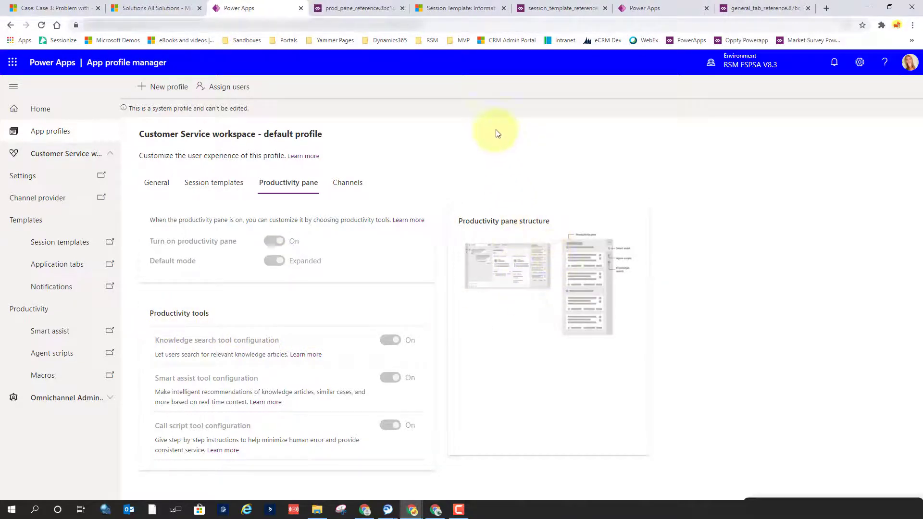
pyautogui.click(359, 8)
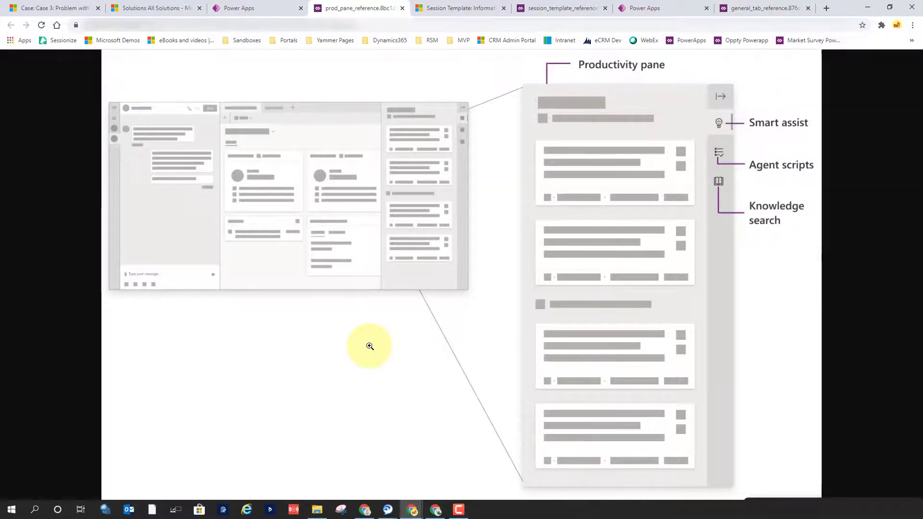
pyautogui.click(260, 6)
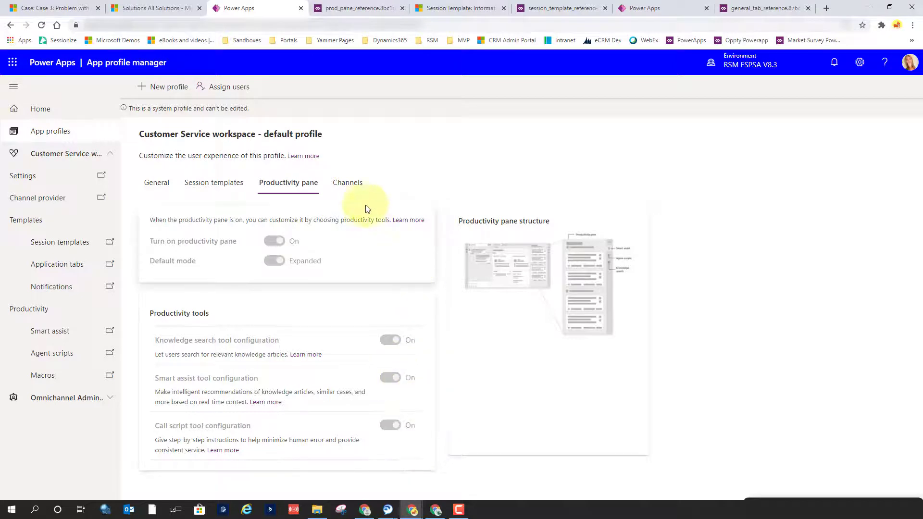
pyautogui.click(351, 188)
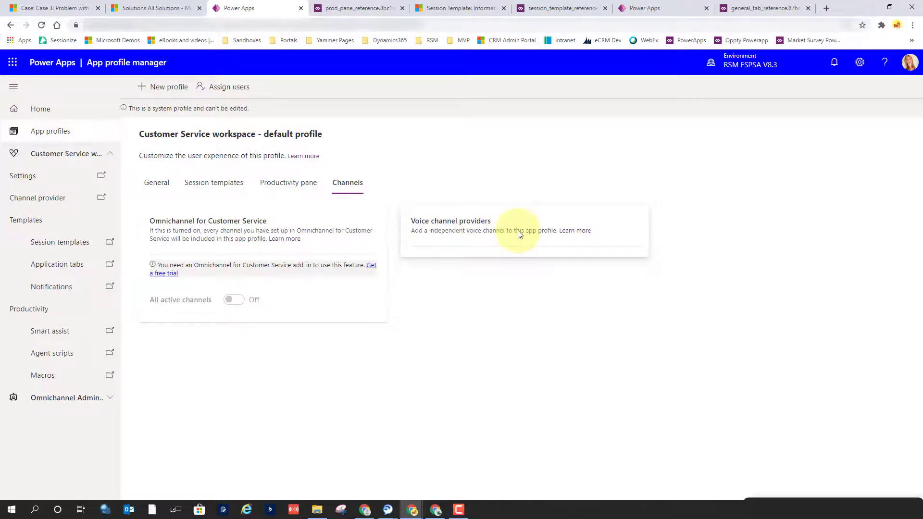
# Step: Reopen the default profile's session templates and review the additional tabs and agent scripts of Case entity session - default template
pyautogui.click(52, 133)
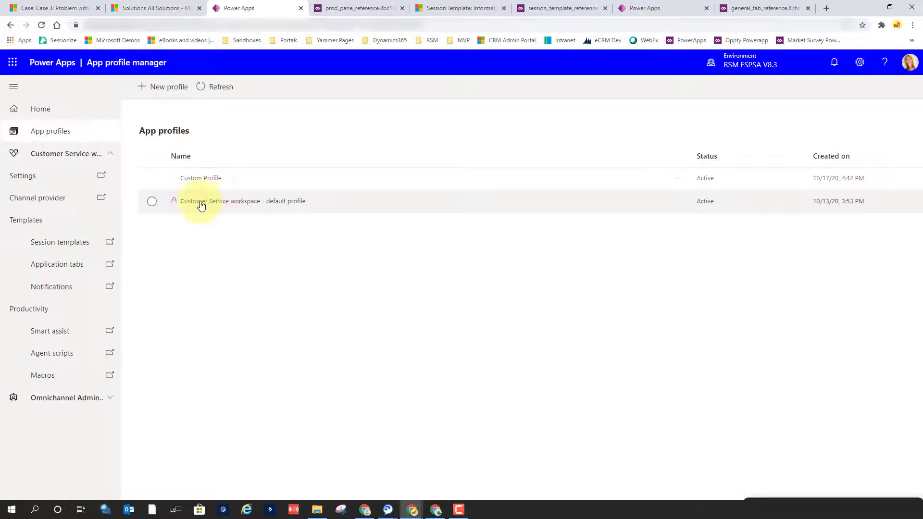
pyautogui.click(227, 203)
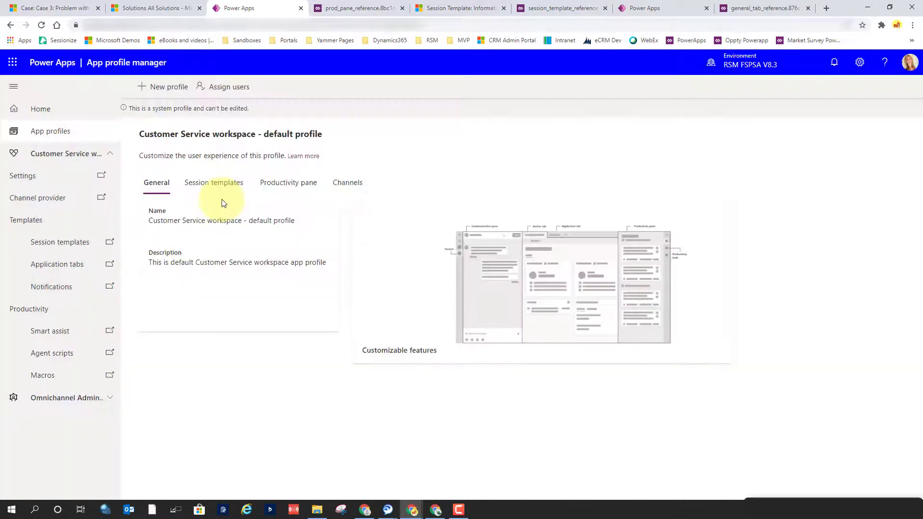
pyautogui.click(216, 185)
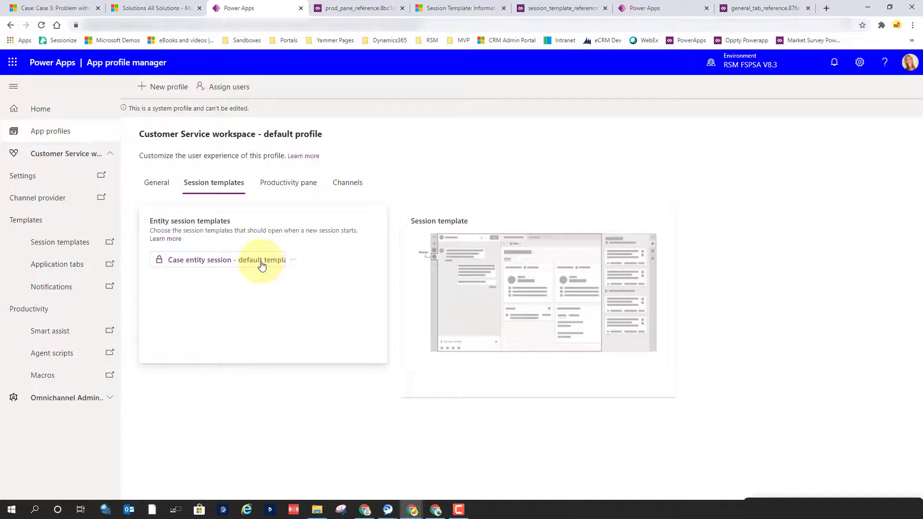
pyautogui.click(459, 8)
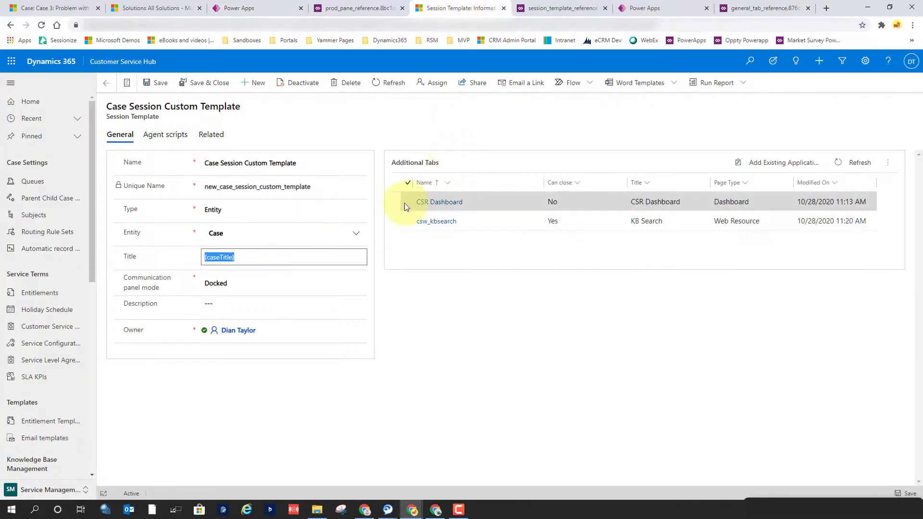
pyautogui.click(107, 83)
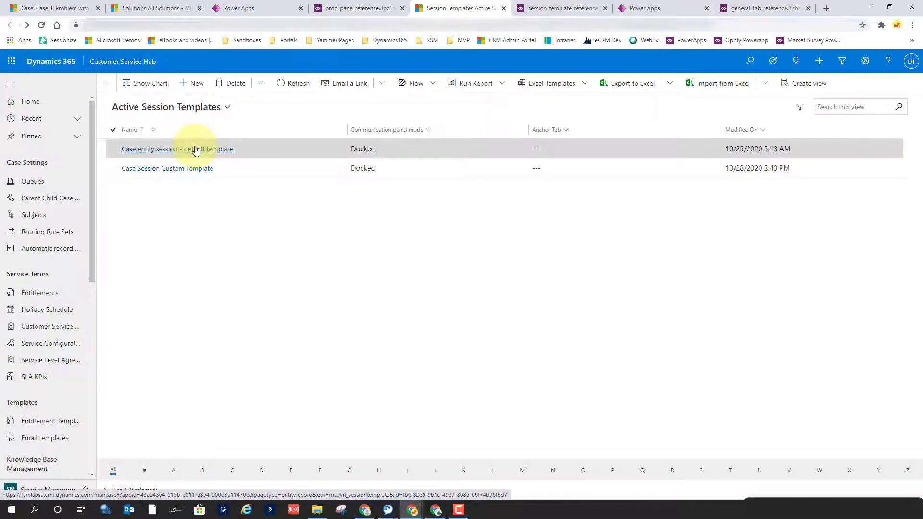
pyautogui.click(193, 144)
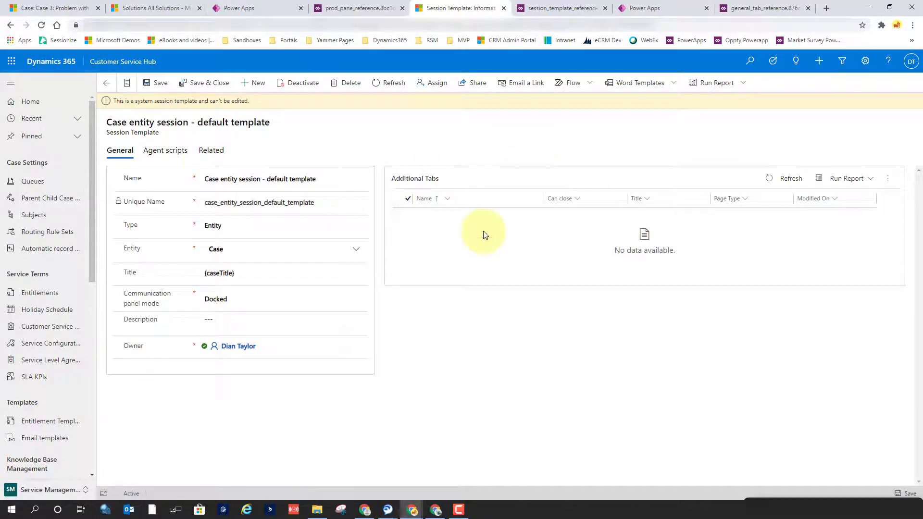
pyautogui.click(165, 150)
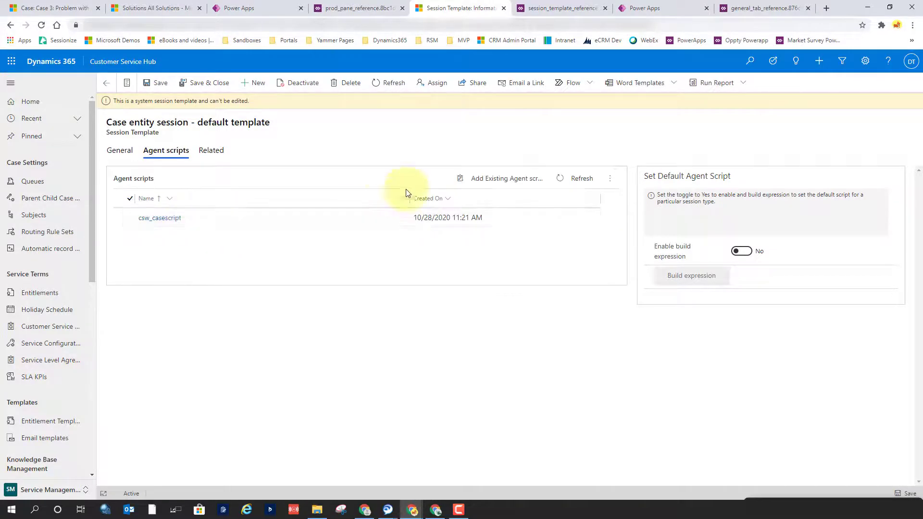
# Step: Open the user assignment page for Customer Service workspace - default profile and review the assigned users
pyautogui.click(240, 8)
pyautogui.click(224, 87)
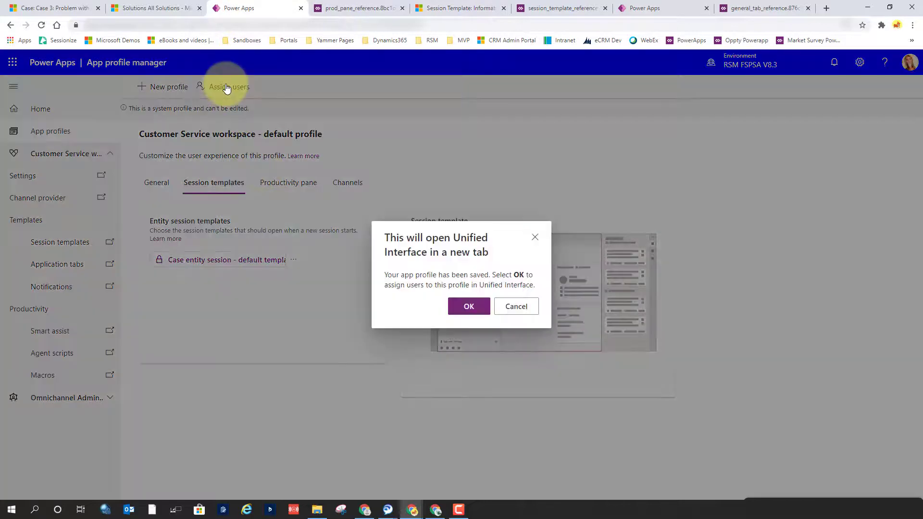
pyautogui.click(469, 308)
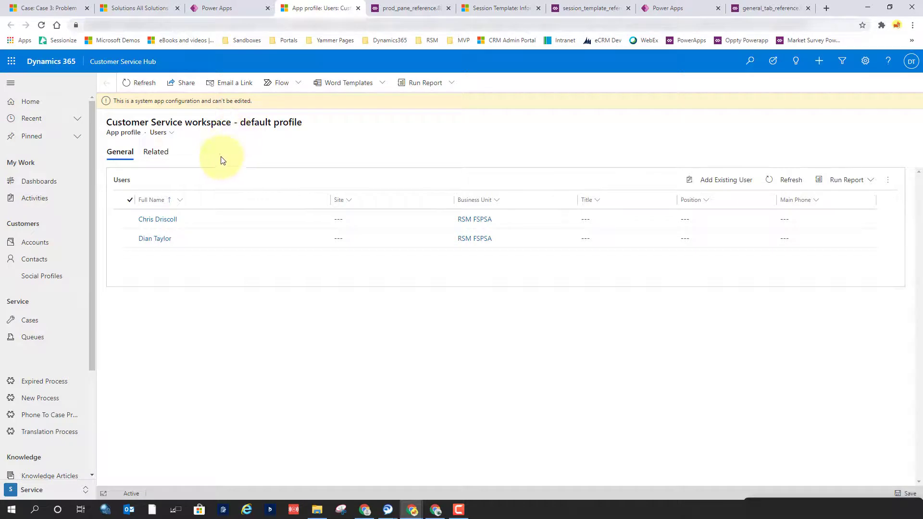
pyautogui.click(231, 9)
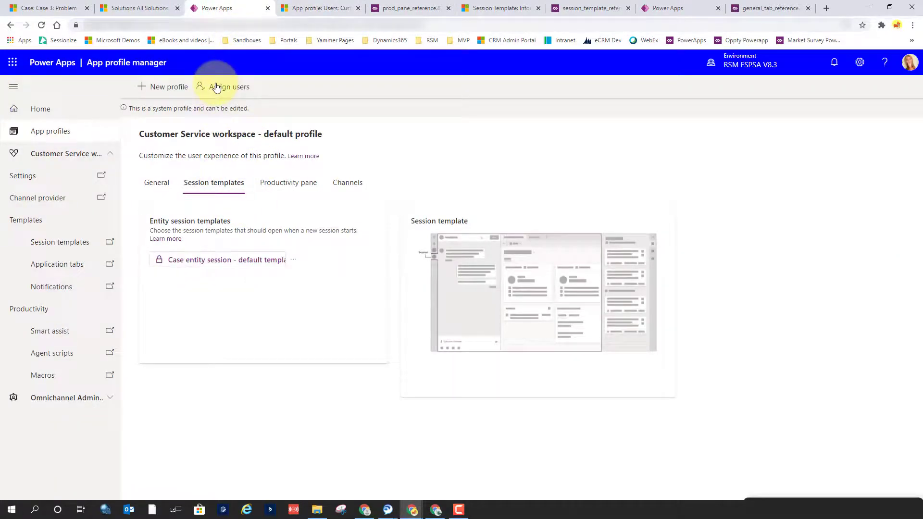
pyautogui.click(311, 9)
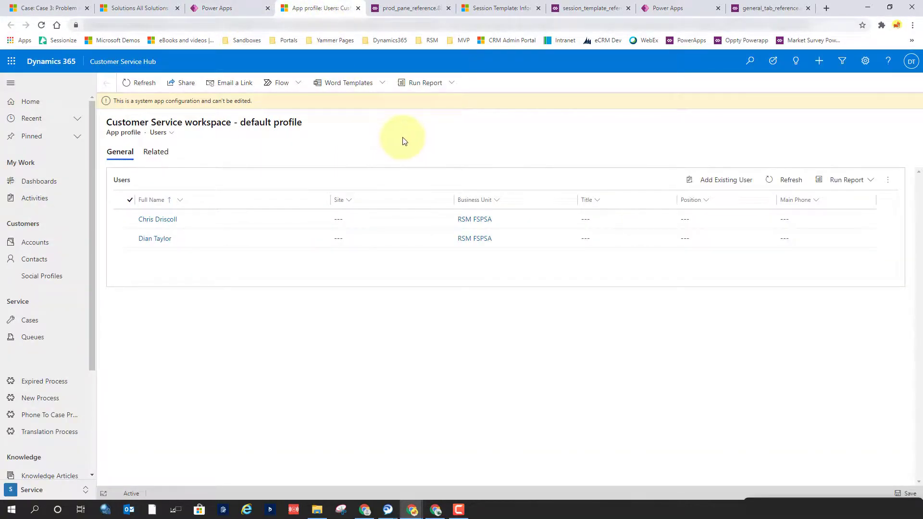
# Step: Try to add another existing user, found through the record lookup, to the default profile
pyautogui.click(708, 180)
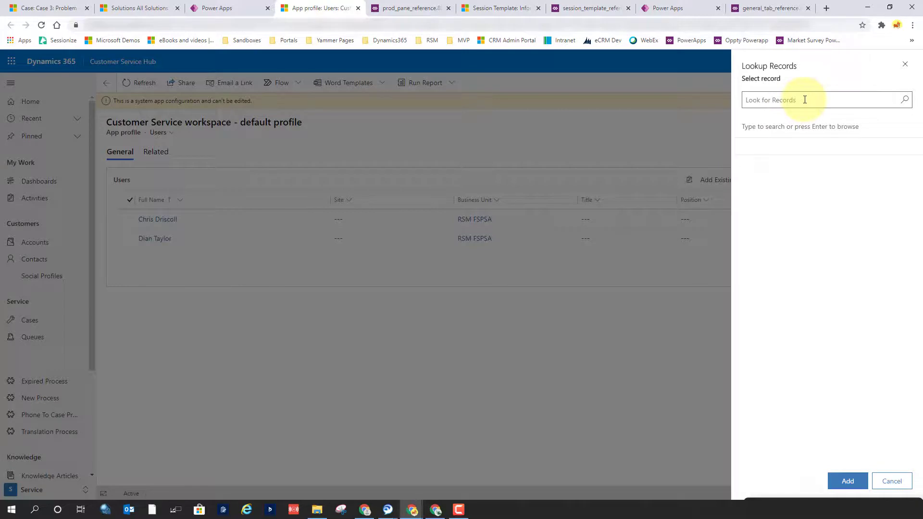
pyautogui.write('ther')
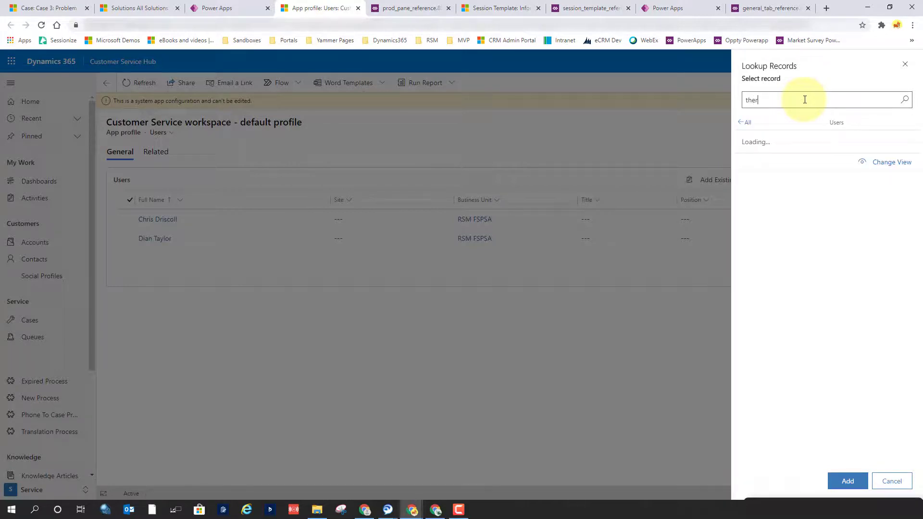
pyautogui.click(804, 142)
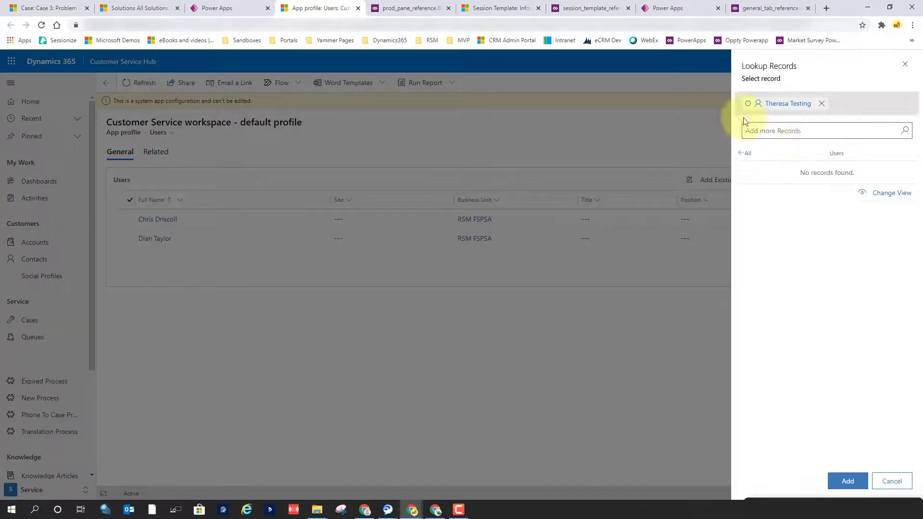
pyautogui.click(847, 482)
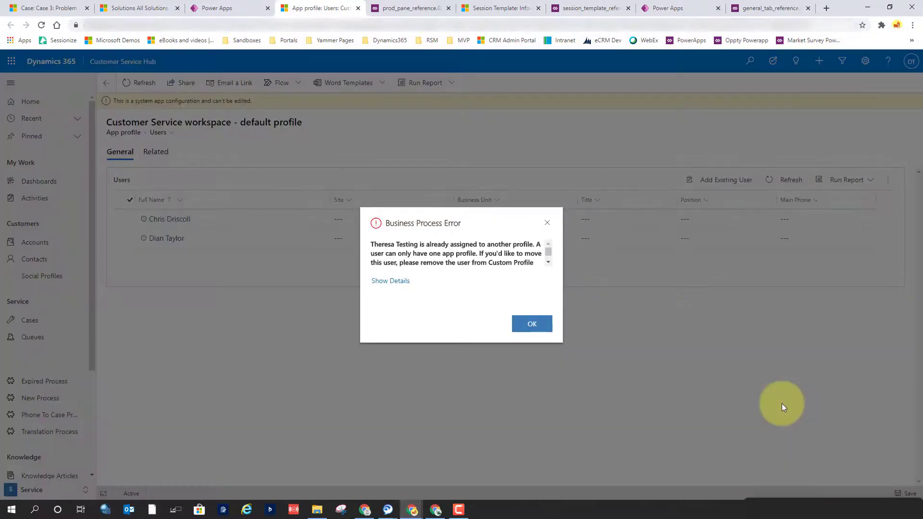
pyautogui.scroll(-1, 407, 259)
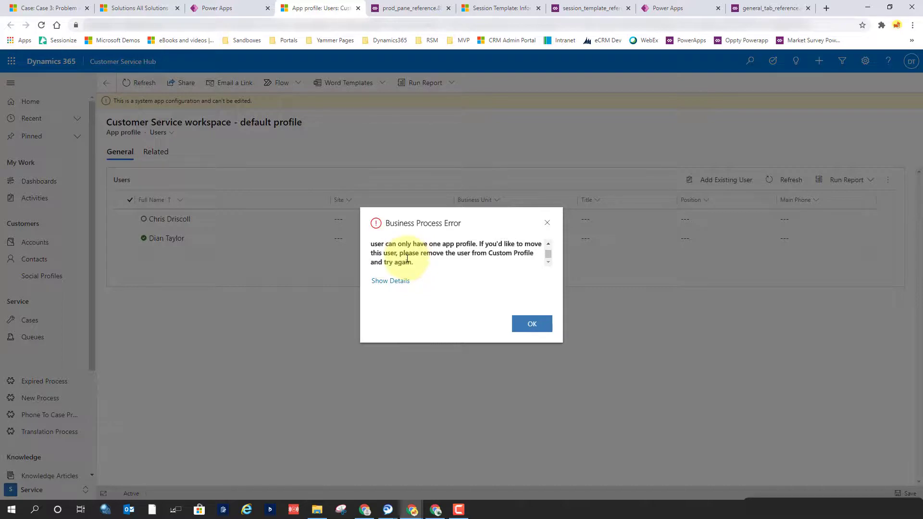
pyautogui.scroll(1, 415, 261)
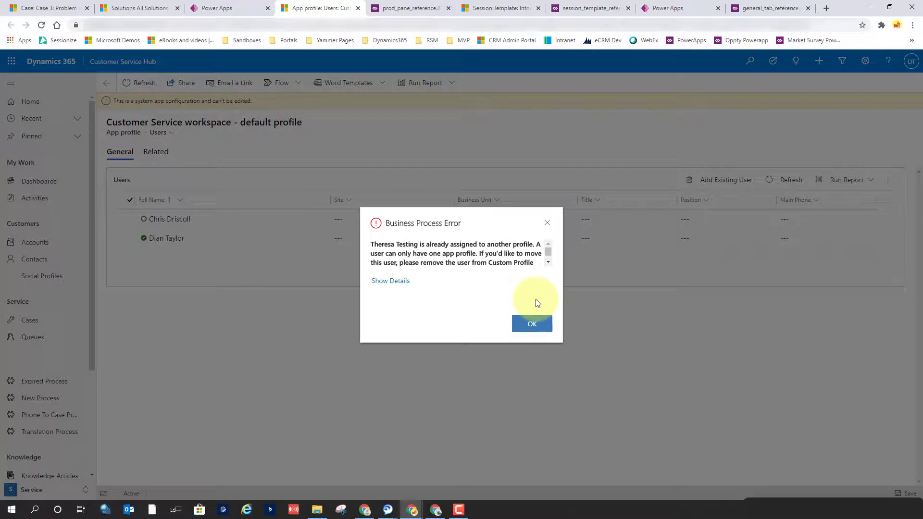
pyautogui.click(532, 324)
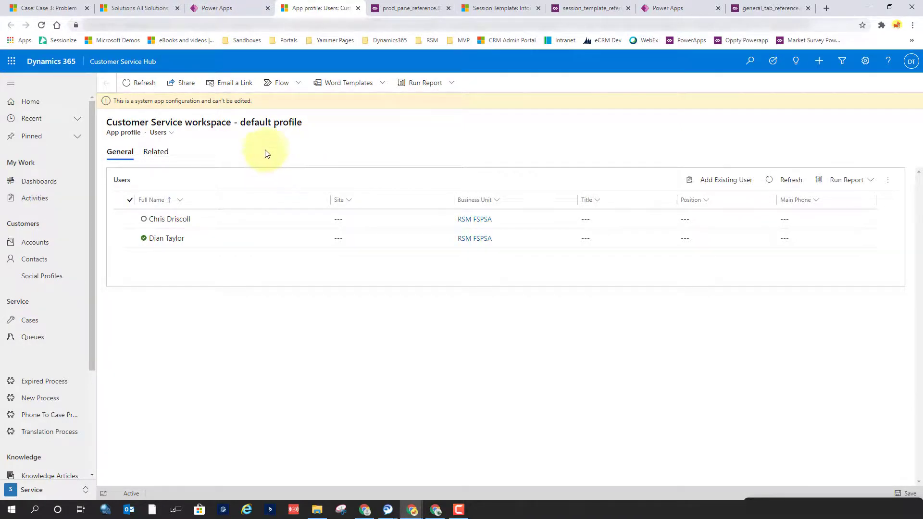
# Step: View the Smart assist, Agent scripts and Knowledge tools in the productivity pane of the Problem with oven case
pyautogui.click(57, 12)
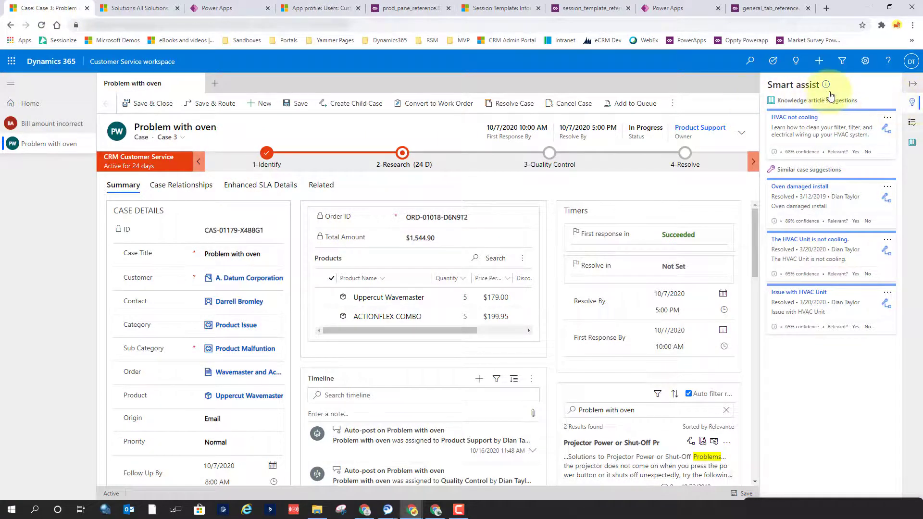
pyautogui.click(912, 122)
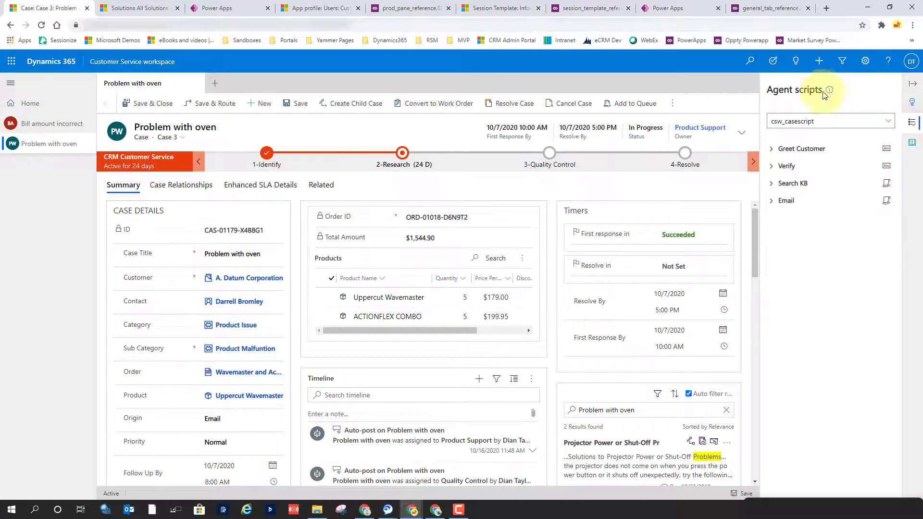
pyautogui.click(913, 144)
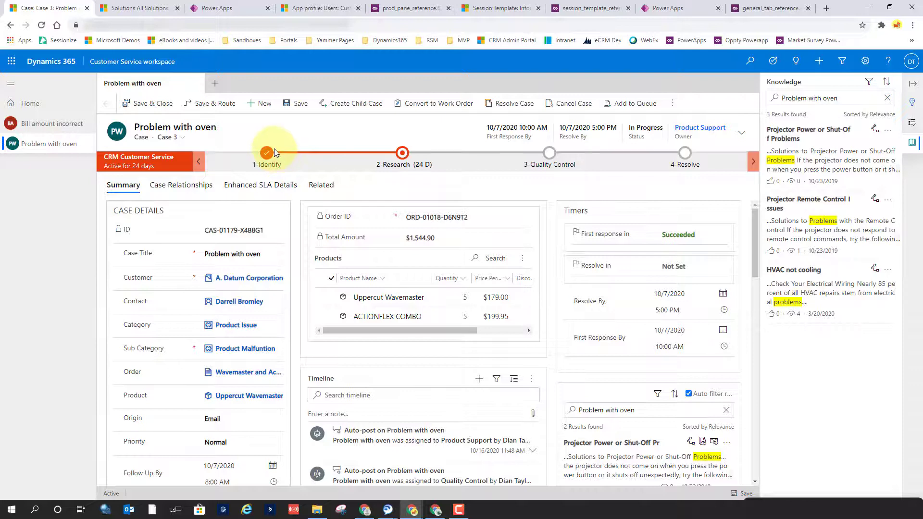
# Step: Open Custom Profile from the app profiles and check which entity session template it uses
pyautogui.click(223, 9)
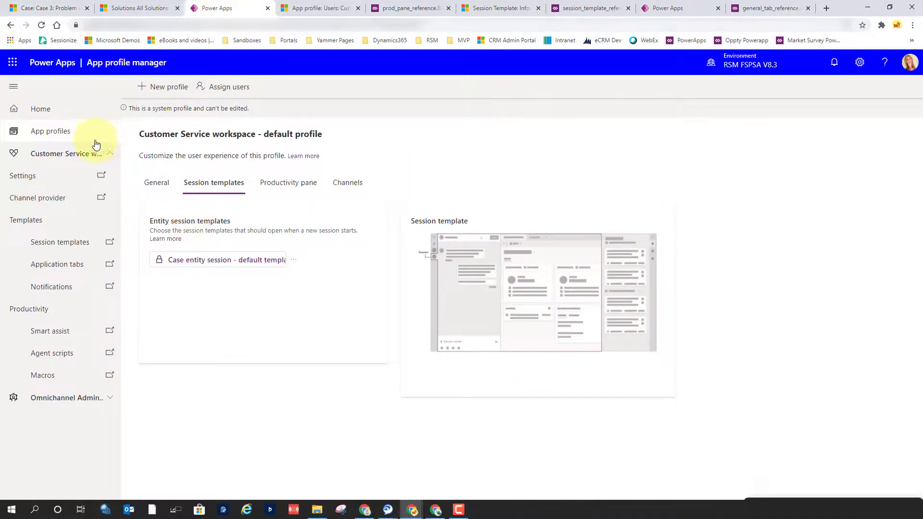
pyautogui.click(57, 132)
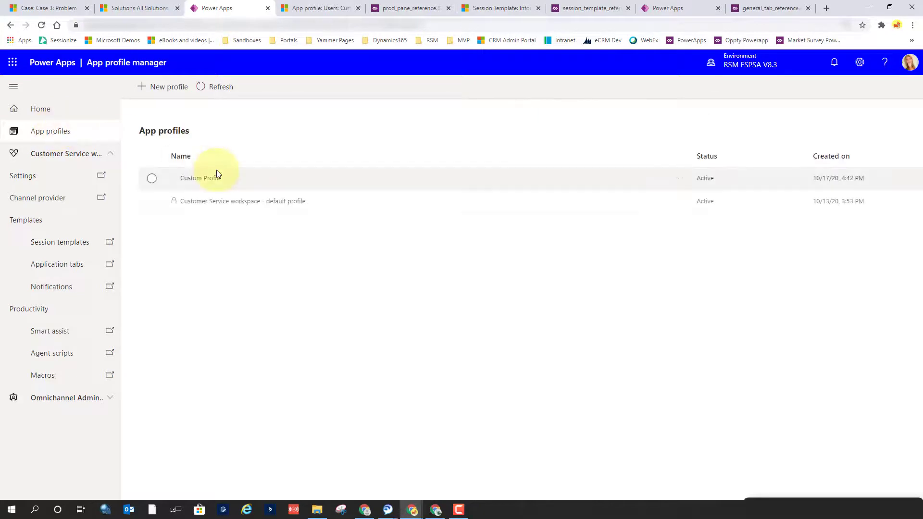
pyautogui.click(204, 179)
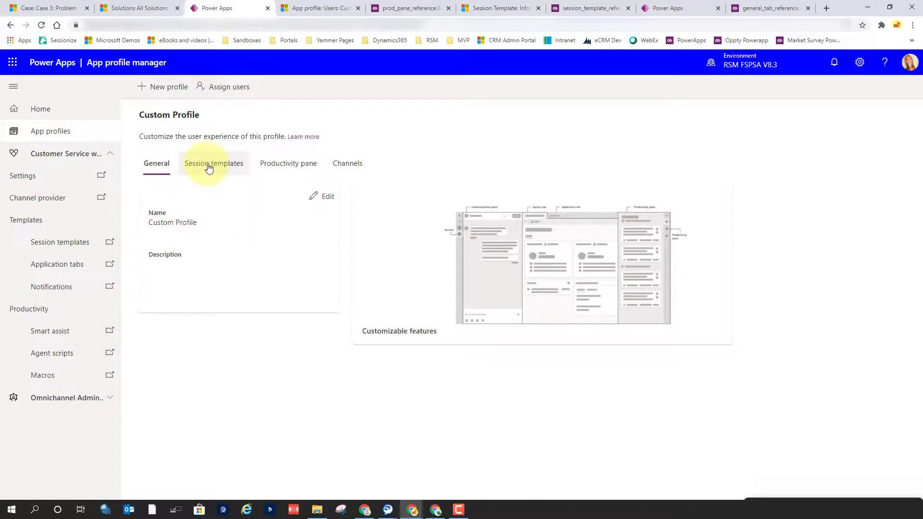
pyautogui.click(208, 166)
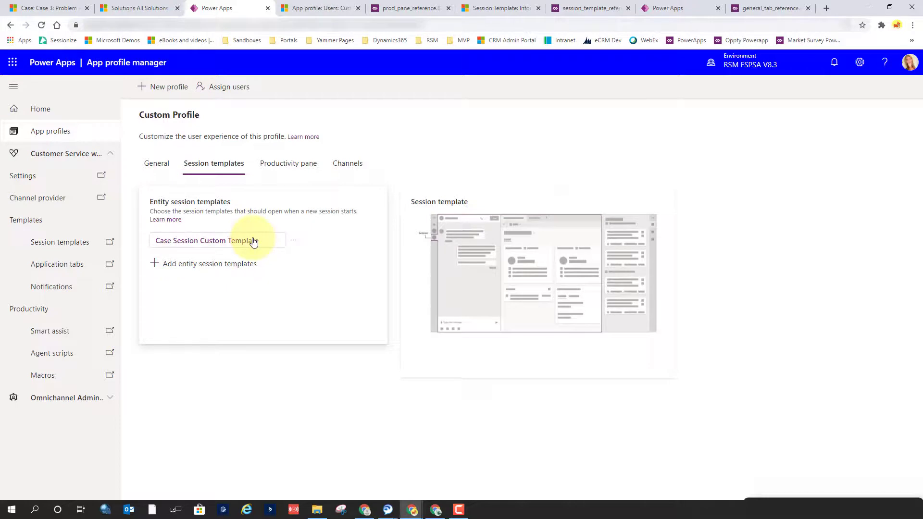
# Step: Open the Case Session Custom Template record and review its additional tabs and agent scripts
pyautogui.click(499, 9)
pyautogui.click(108, 87)
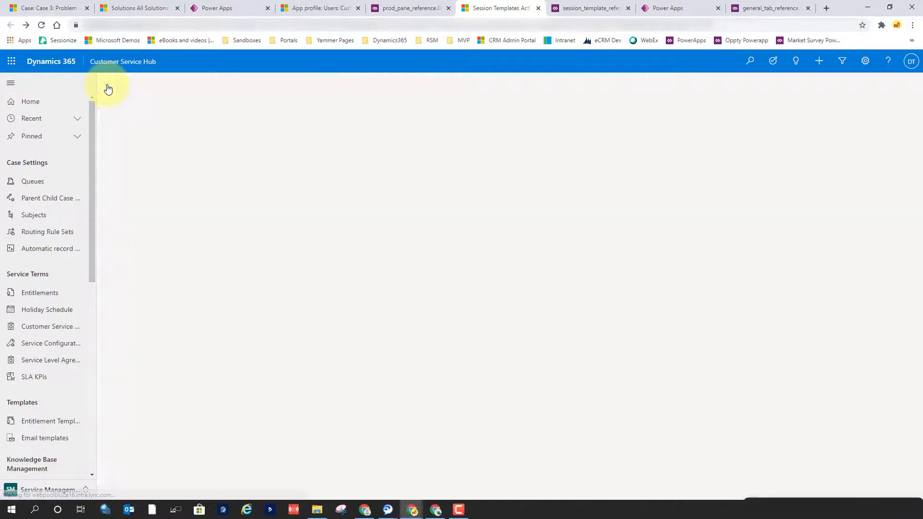
pyautogui.click(178, 173)
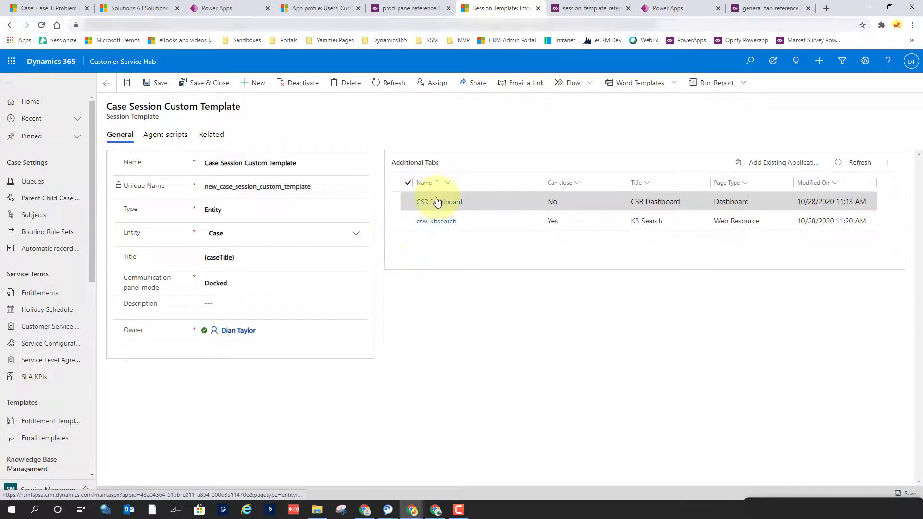
pyautogui.click(167, 135)
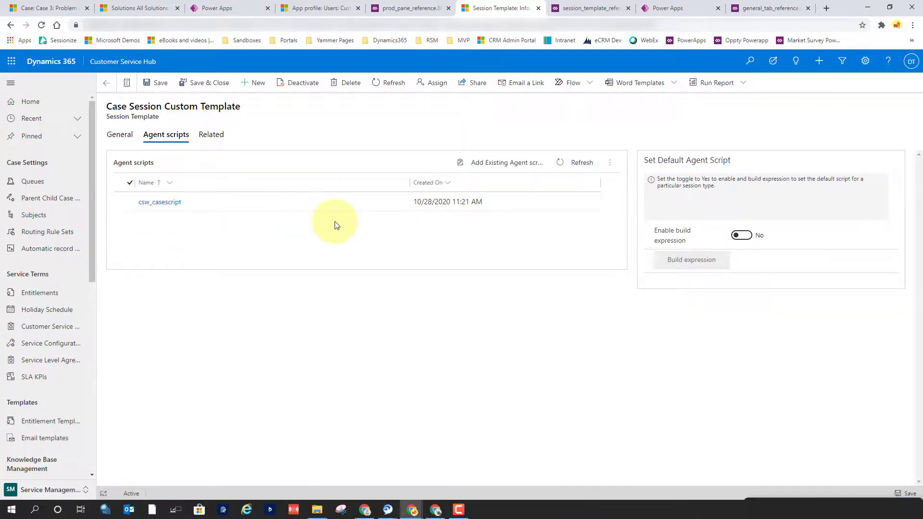
# Step: Set the productivity pane's default mode to Expanded for Custom Profile in the App profile manager
pyautogui.click(223, 8)
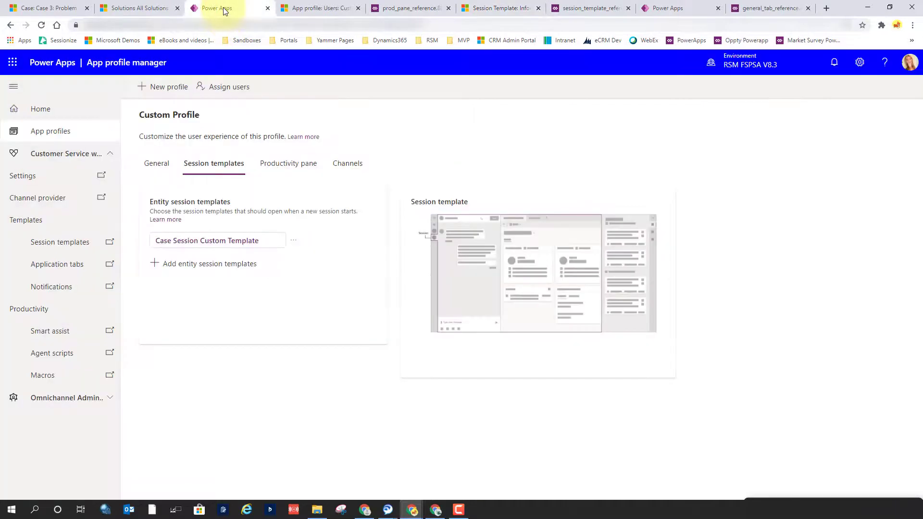
pyautogui.click(282, 166)
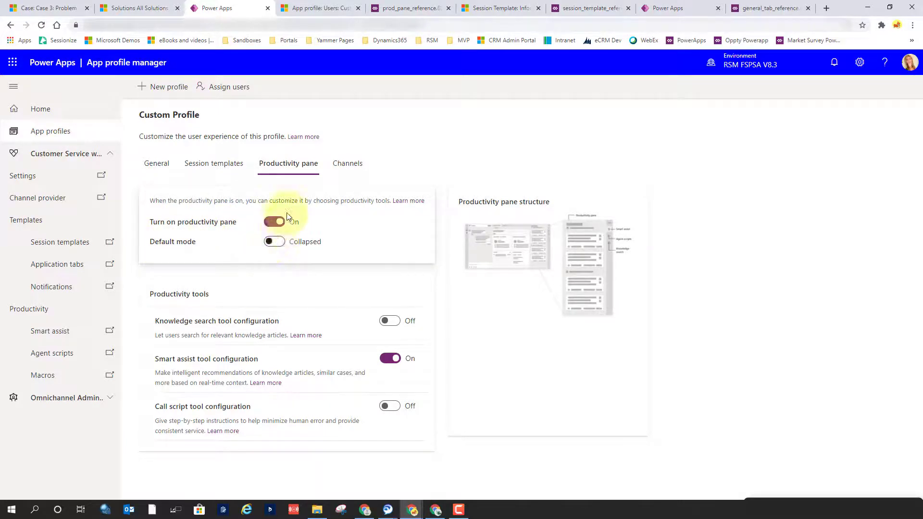
pyautogui.click(278, 245)
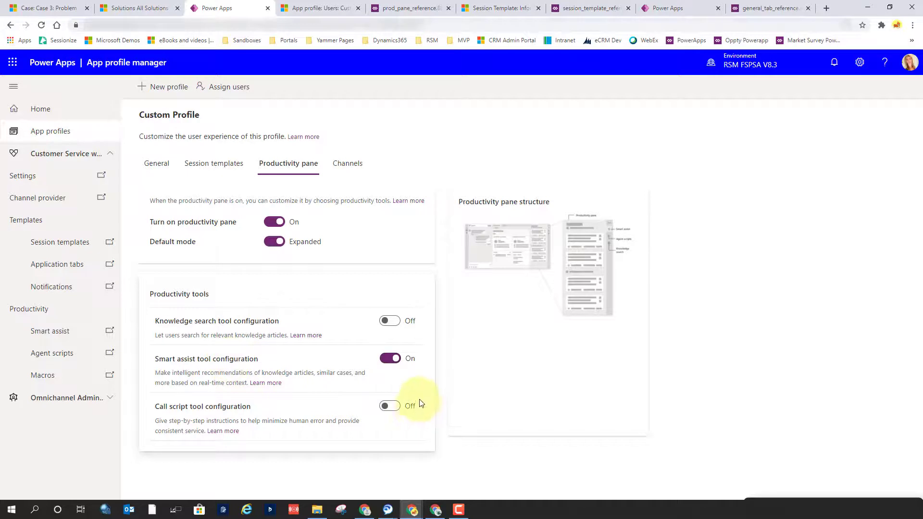
# Step: Check the channel and voice provider options of Custom Profile, and open its user assignment page to review the assigned users
pyautogui.click(350, 161)
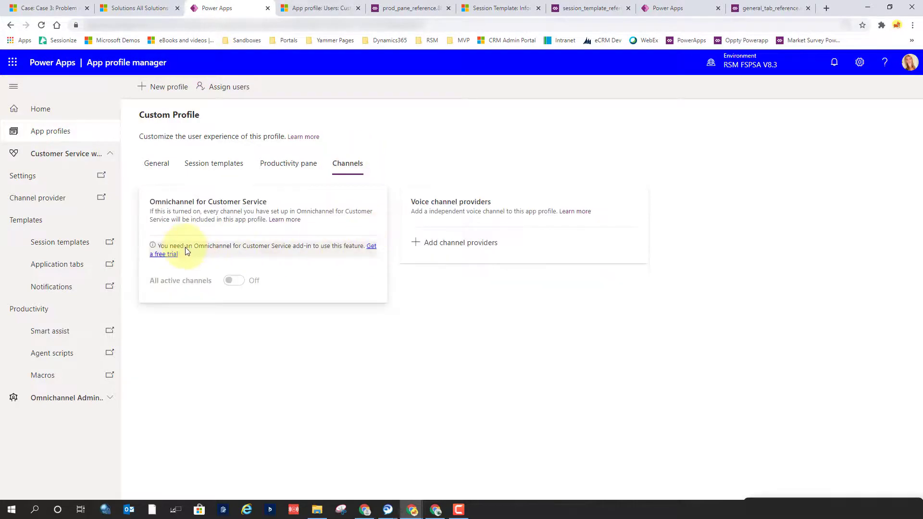
pyautogui.click(470, 243)
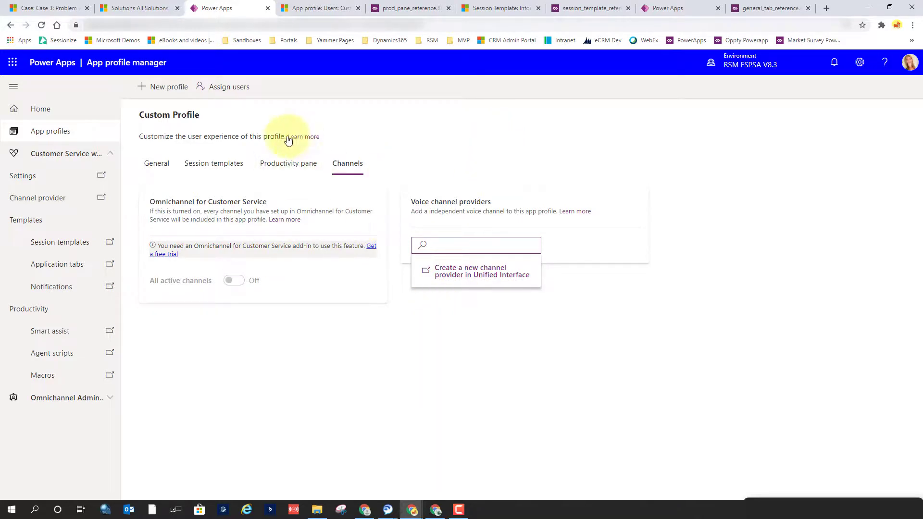
pyautogui.click(222, 90)
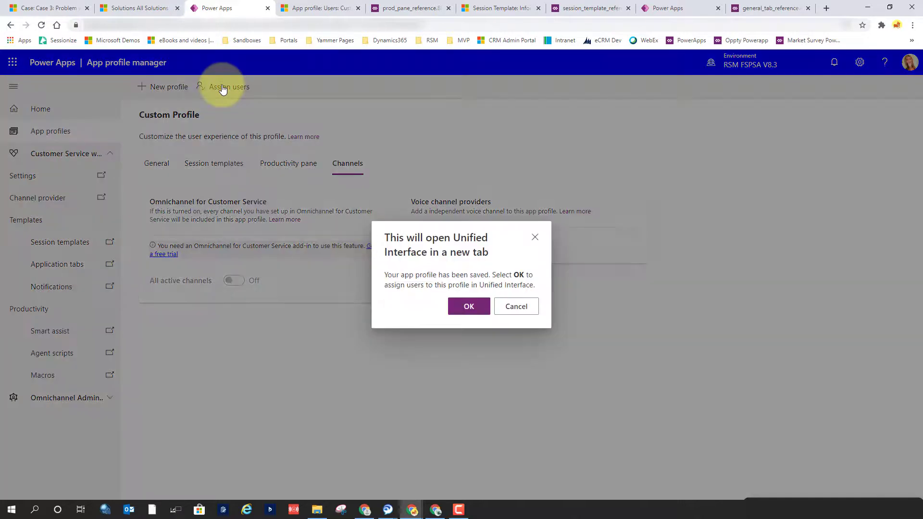
pyautogui.click(457, 311)
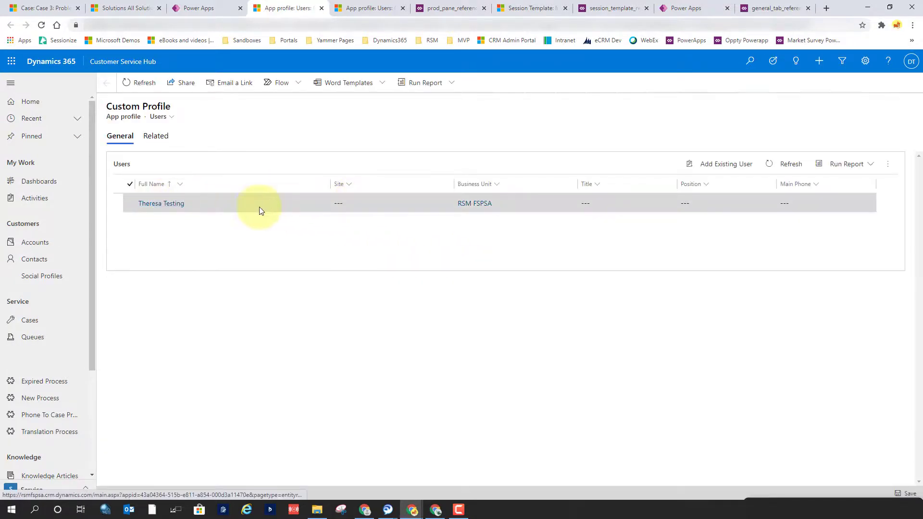
# Step: Switch to the agent's Customer Service workspace window and close the open Bill amount incorrect session
pyautogui.click(435, 509)
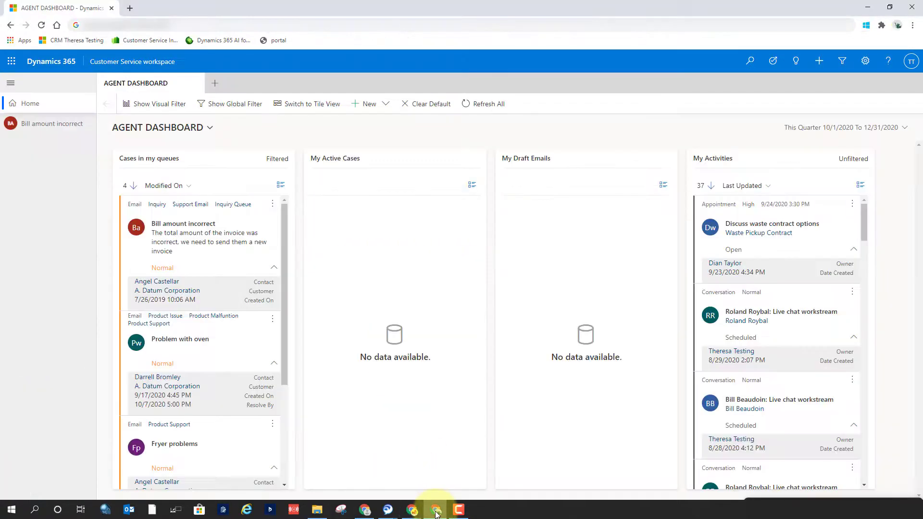
pyautogui.click(47, 126)
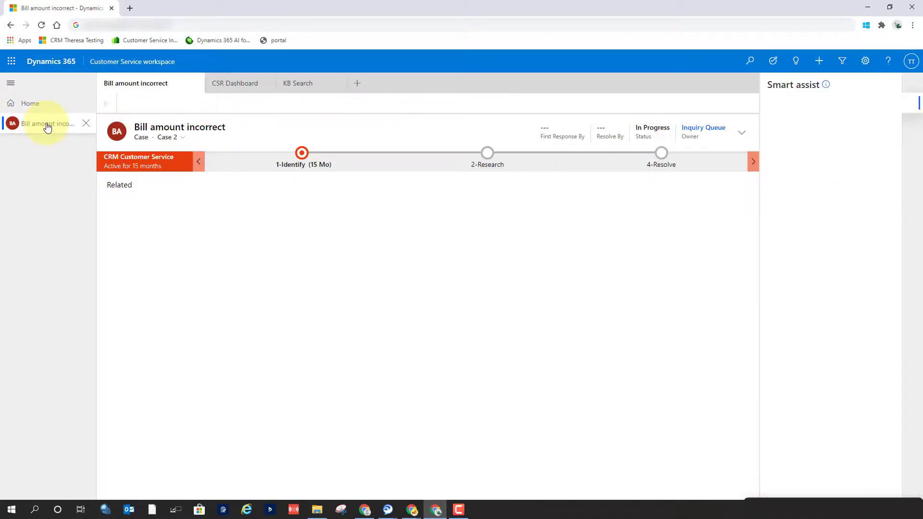
pyautogui.click(85, 124)
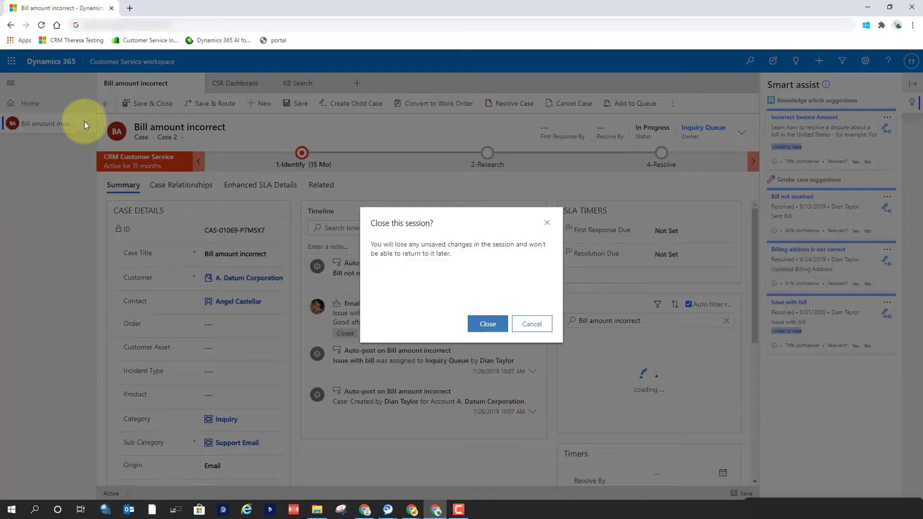
pyautogui.click(490, 325)
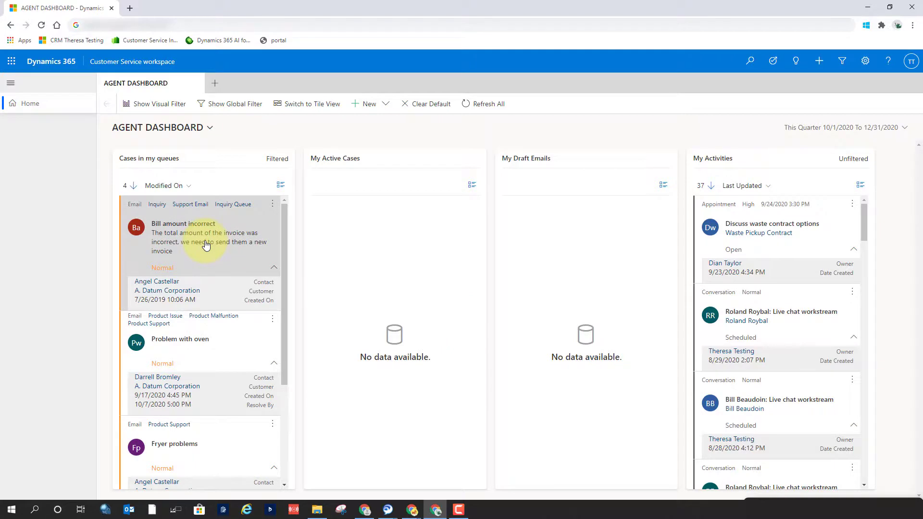
# Step: Open the Bill amount incorrect case from the queue as a new session and view its CSR Dashboard and KB Search tabs
pyautogui.doubleClick(206, 245)
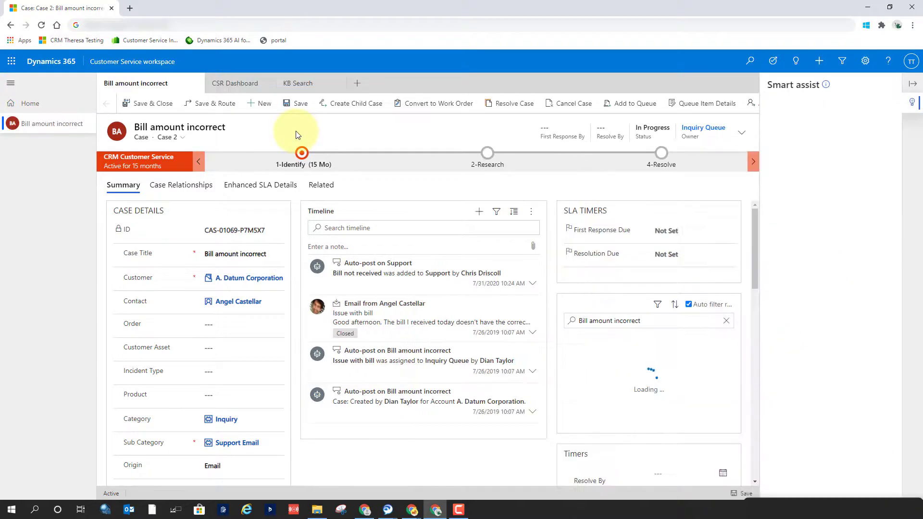
pyautogui.click(241, 82)
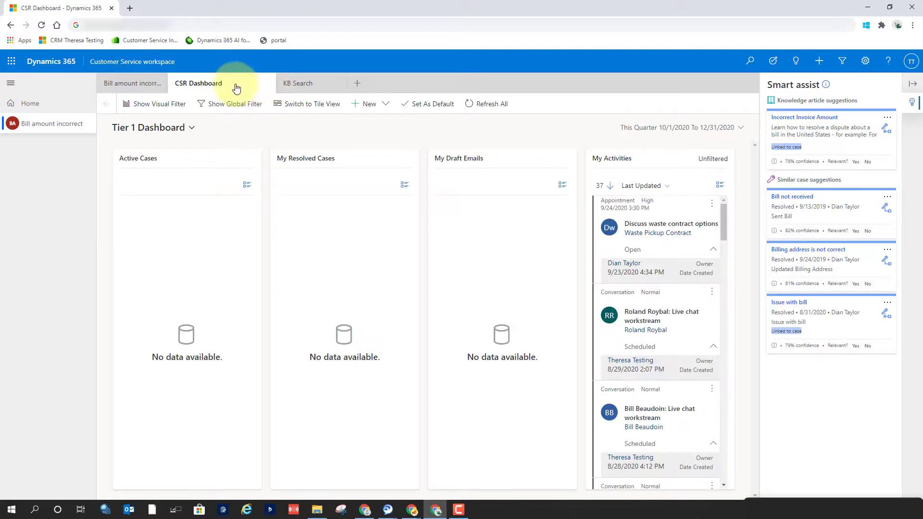
pyautogui.click(308, 87)
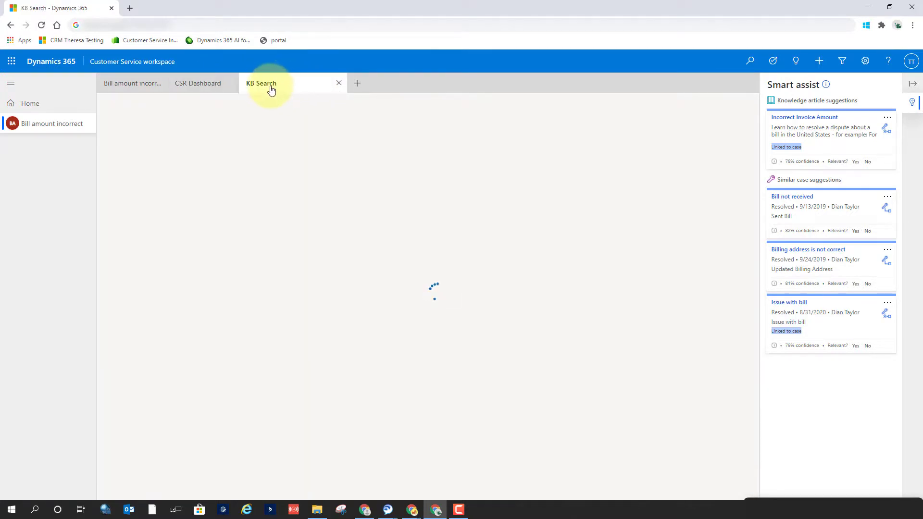